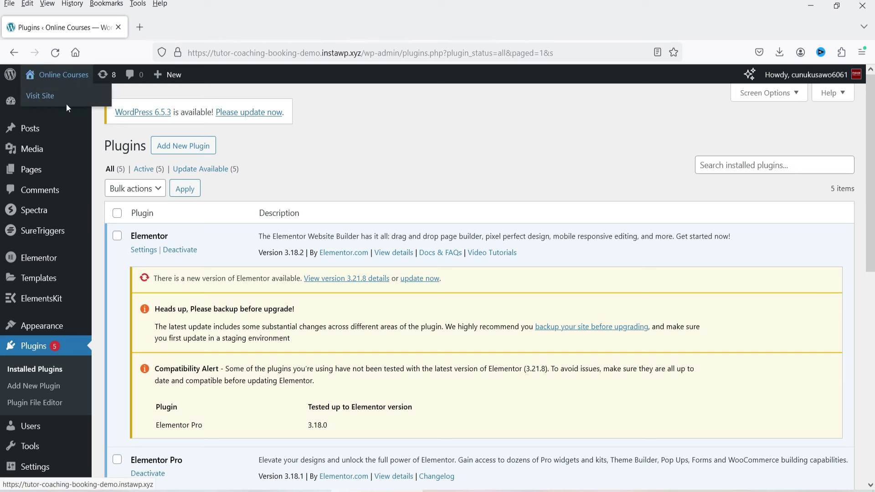
Step: Open the live Online Courses site in a new browser tab from the admin bar
{"action": "middle_click", "coordinate": [40, 96]}
Step: Look over the Online Courses home page in the new tab, then go back to the Plugins page
{"action": "left_click", "coordinate": [180, 33]}
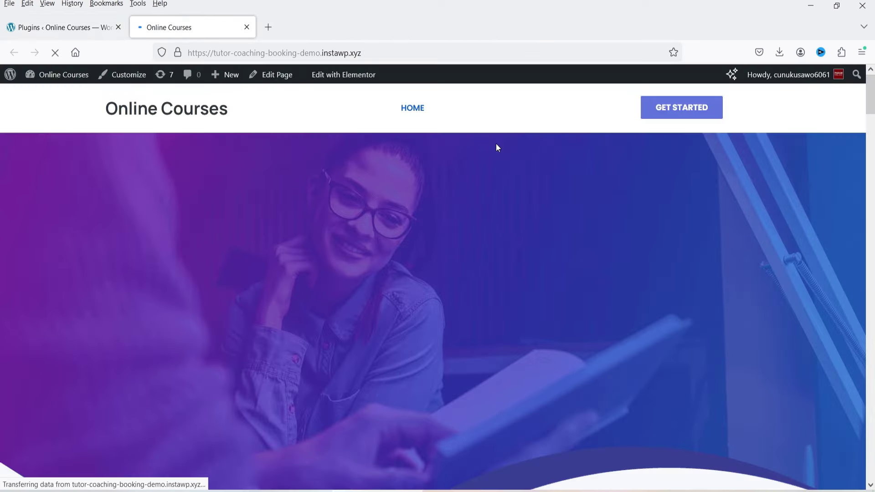
{"action": "scroll", "coordinate": [683, 234], "scroll_direction": "down", "scroll_amount": 10}
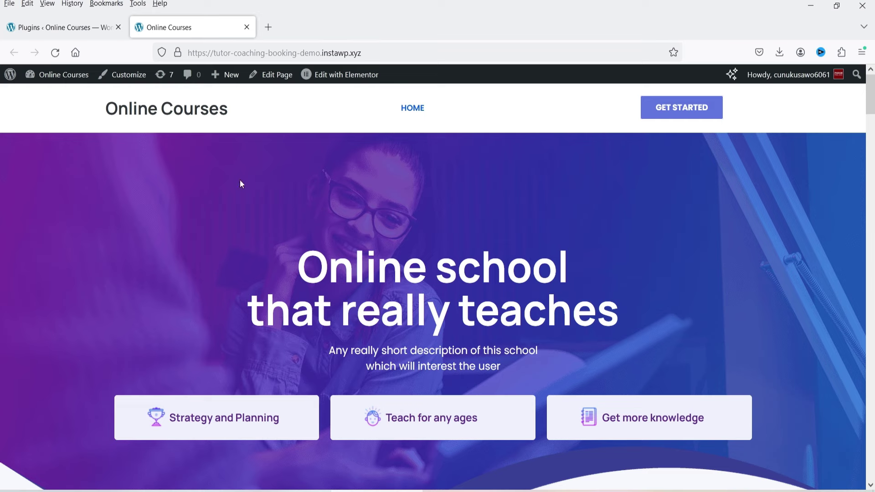
{"action": "key", "text": "ctrl+shift+Tab"}
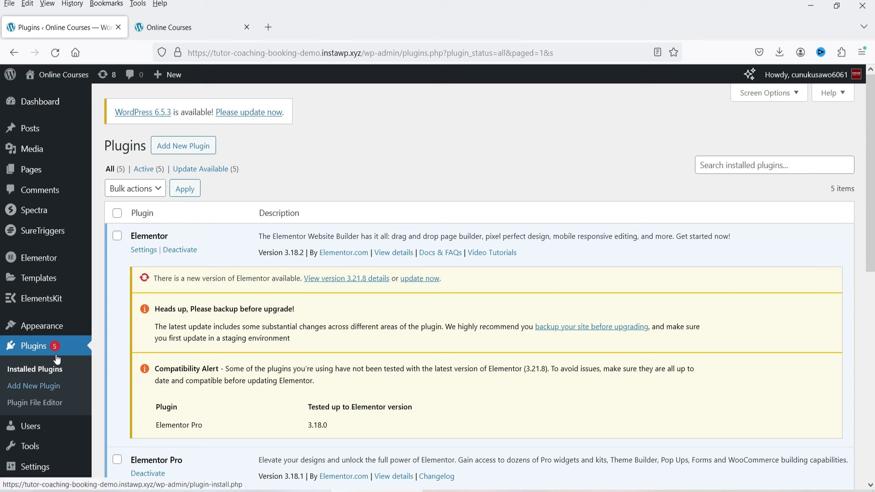
Step: Search the plugin directory for 'backup migration', then install and activate Backup Migration
{"action": "left_click", "coordinate": [48, 385]}
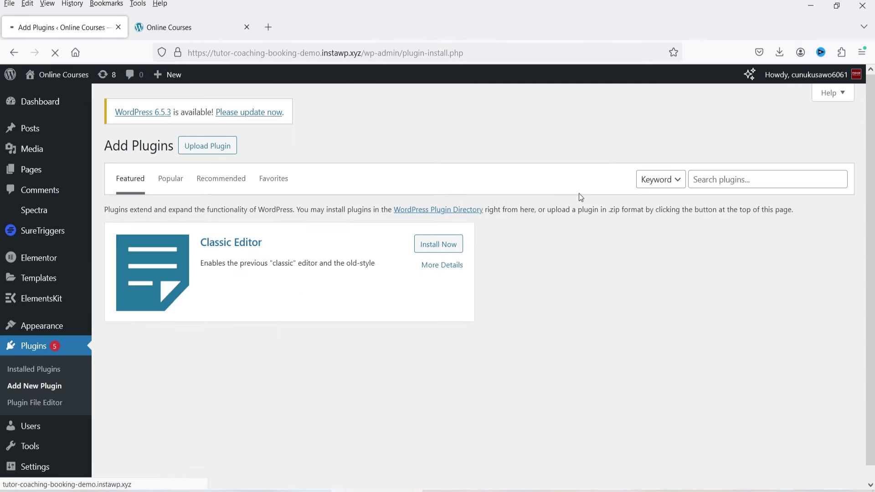
{"action": "left_click", "coordinate": [742, 175]}
{"action": "type", "text": "backup migration"}
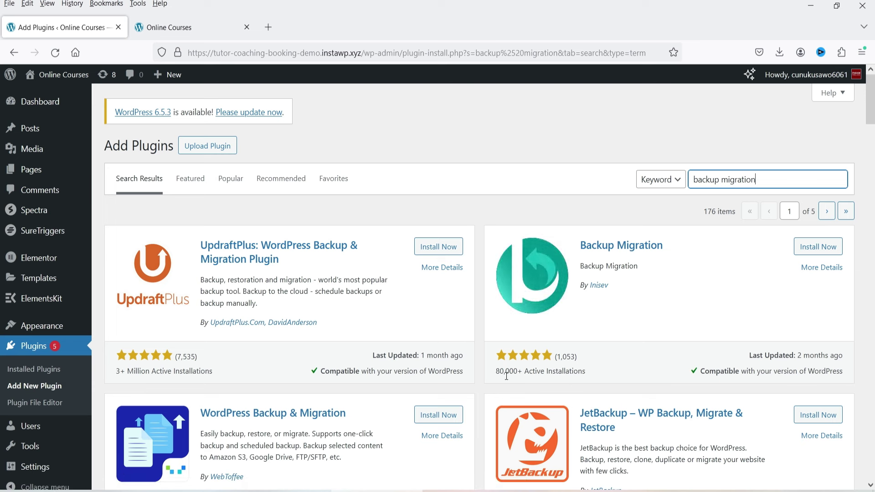
{"action": "left_click", "coordinate": [817, 246]}
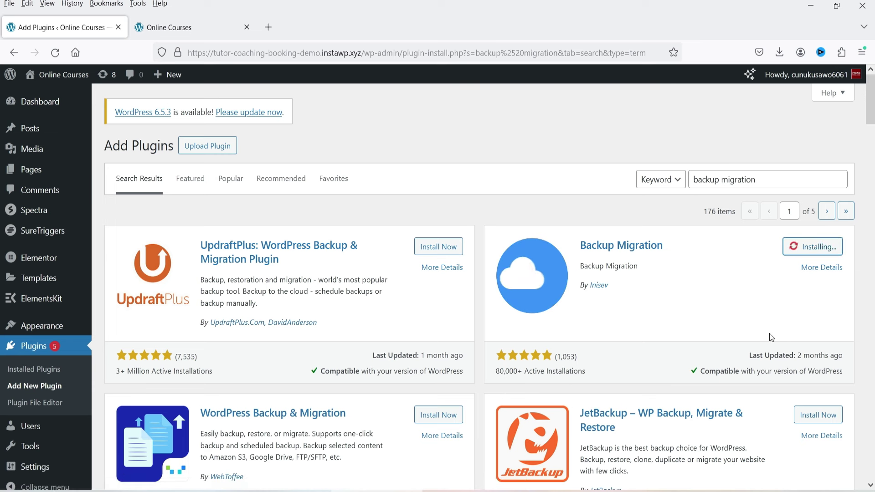
{"action": "left_click", "coordinate": [823, 245]}
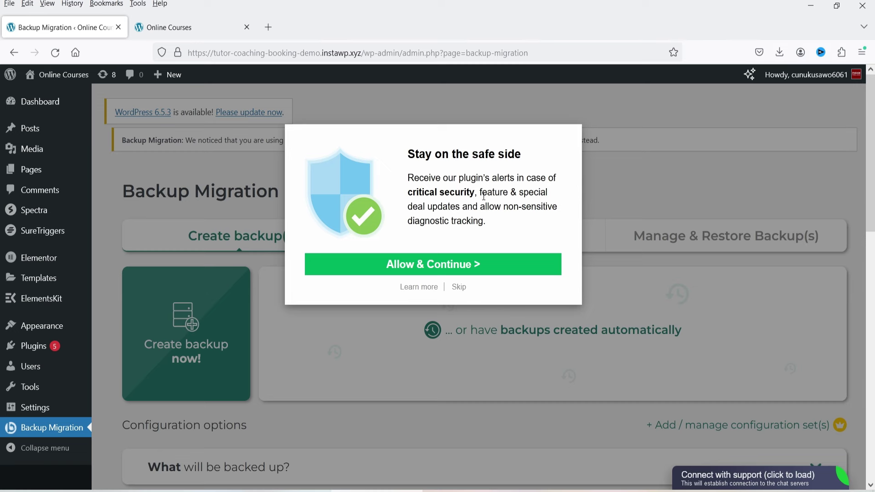
Step: Skip the alerts opt-in, check the saved 66 MB backup, then return to Create backup(s)
{"action": "left_click", "coordinate": [460, 287]}
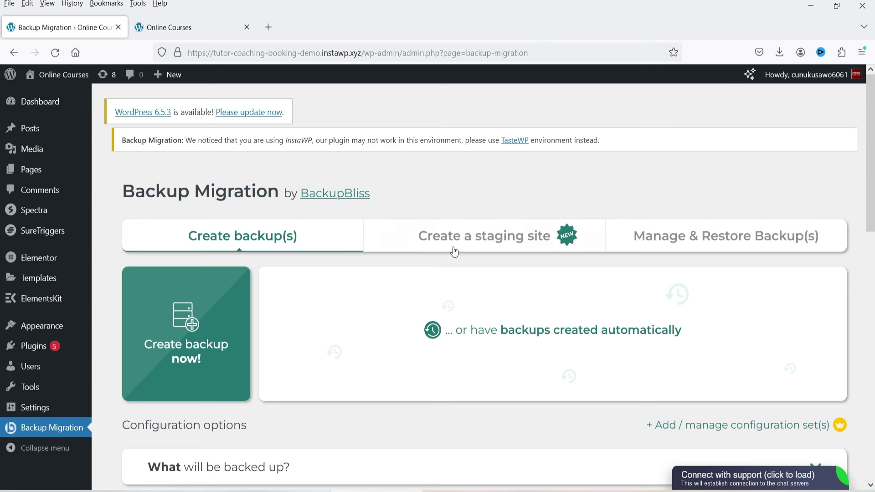
{"action": "left_click", "coordinate": [641, 236]}
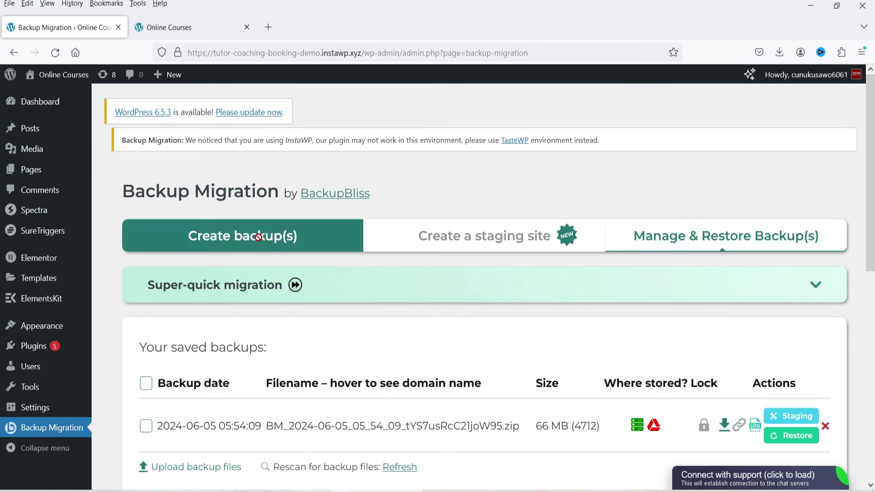
{"action": "left_click", "coordinate": [275, 244]}
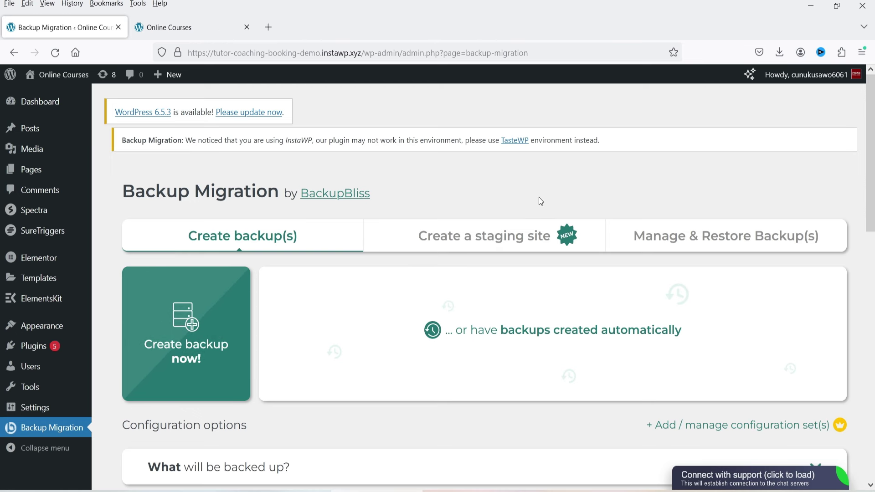
Step: Expand 'What will be backed up?' and review exclusions for files over 100 MB, wp-clone, .git, debug.log
{"action": "scroll", "coordinate": [540, 198], "scroll_direction": "down", "scroll_amount": 3}
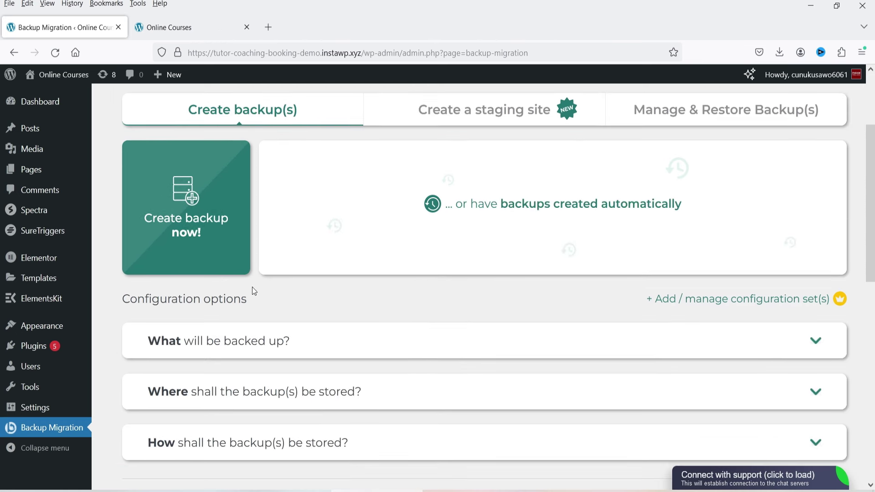
{"action": "scroll", "coordinate": [258, 287], "scroll_direction": "down", "scroll_amount": 3}
{"action": "left_click", "coordinate": [267, 226]}
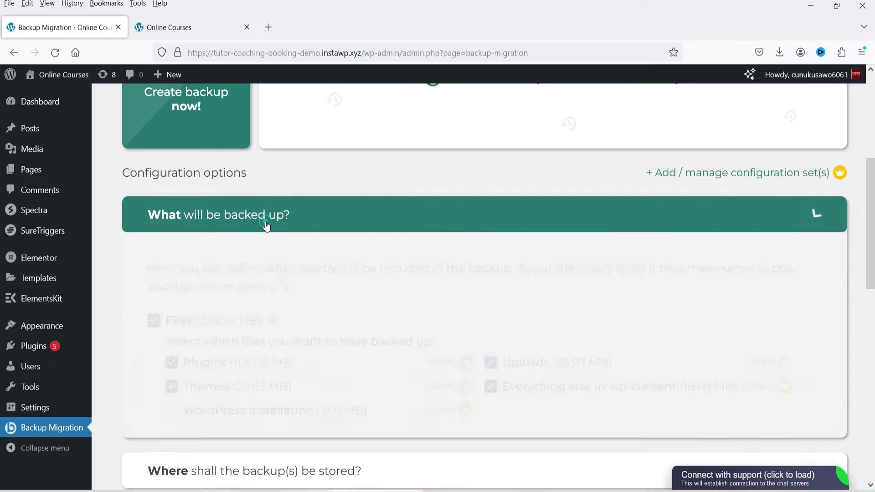
{"action": "scroll", "coordinate": [278, 230], "scroll_direction": "down", "scroll_amount": 2}
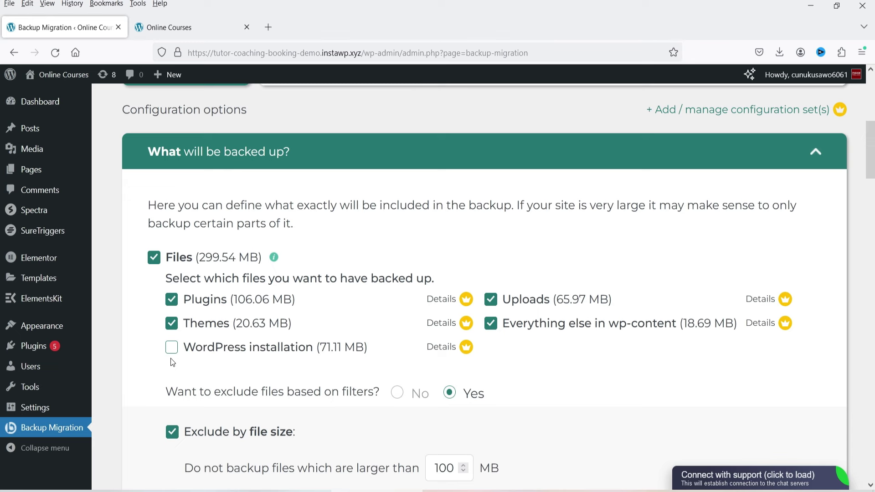
{"action": "scroll", "coordinate": [212, 217], "scroll_direction": "down", "scroll_amount": 4}
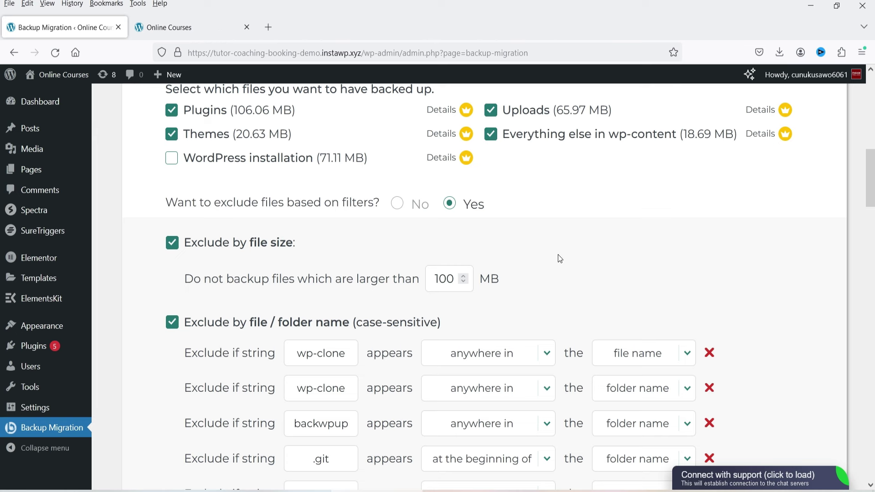
{"action": "scroll", "coordinate": [556, 255], "scroll_direction": "down", "scroll_amount": 3}
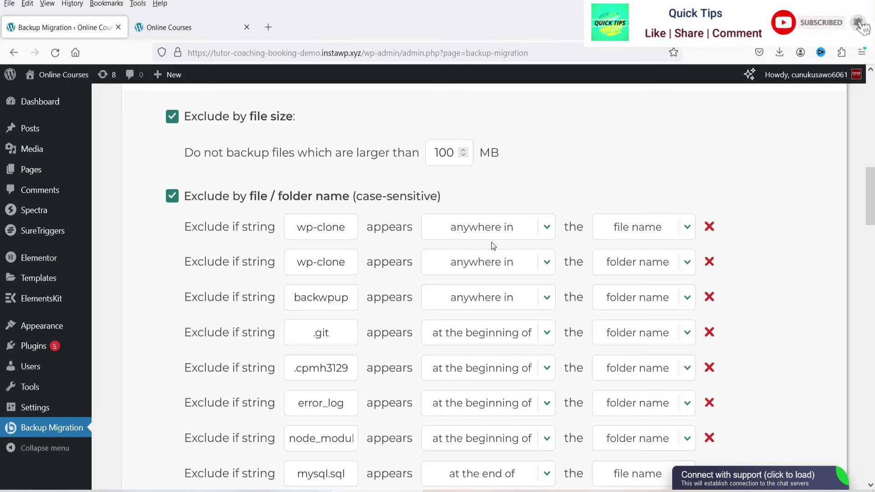
{"action": "scroll", "coordinate": [766, 246], "scroll_direction": "down", "scroll_amount": 3}
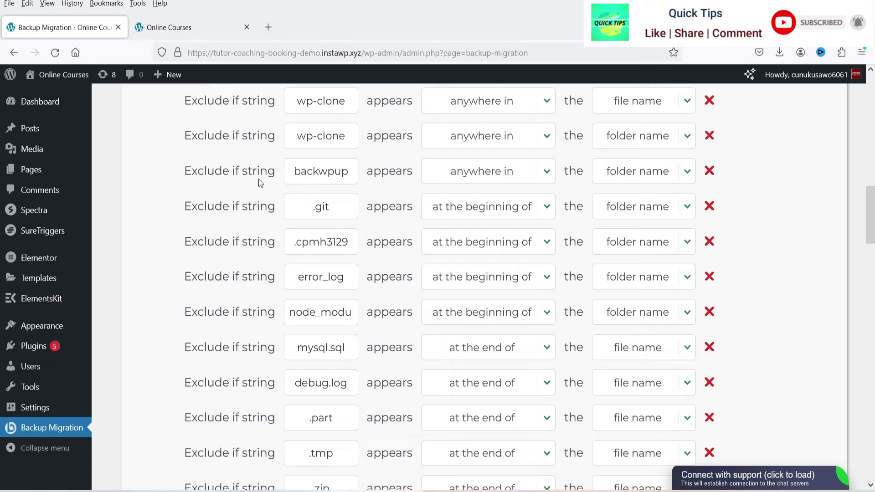
{"action": "scroll", "coordinate": [753, 205], "scroll_direction": "up", "scroll_amount": 2}
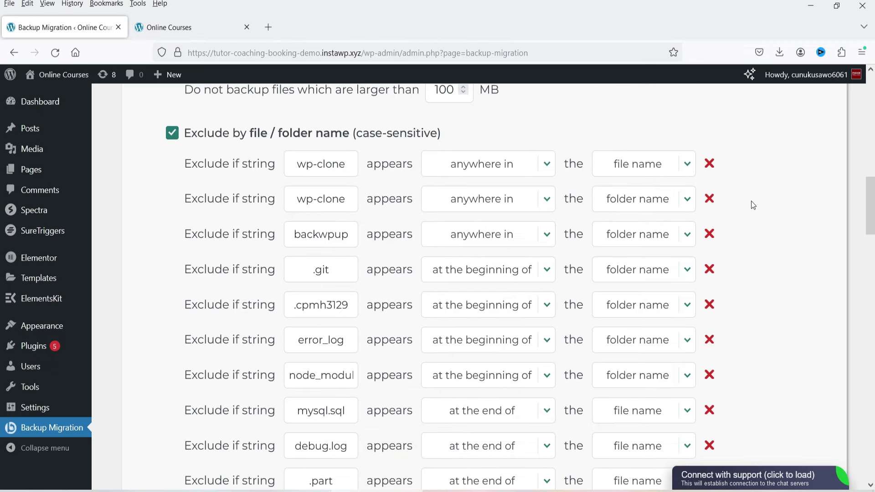
{"action": "scroll", "coordinate": [751, 205], "scroll_direction": "down", "scroll_amount": 9}
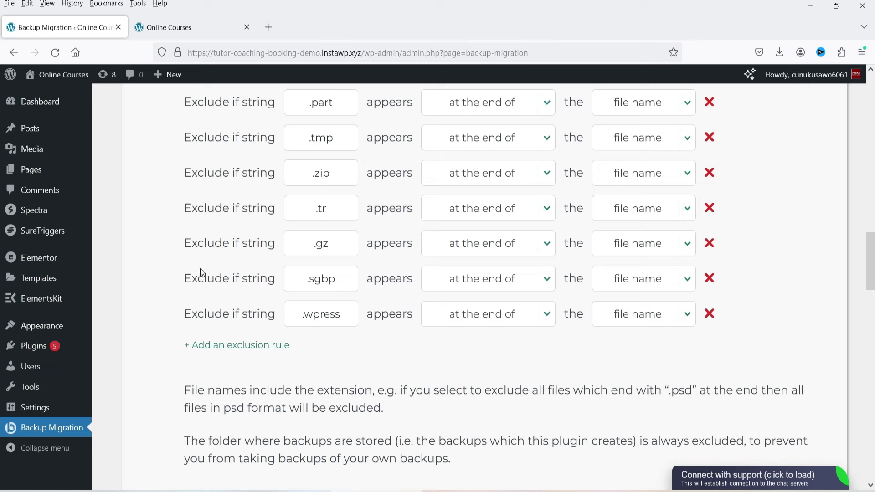
Step: Review the remaining exclusion rules, toggling directory-path exclusion on and back off
{"action": "scroll", "coordinate": [315, 269], "scroll_direction": "down", "scroll_amount": 6}
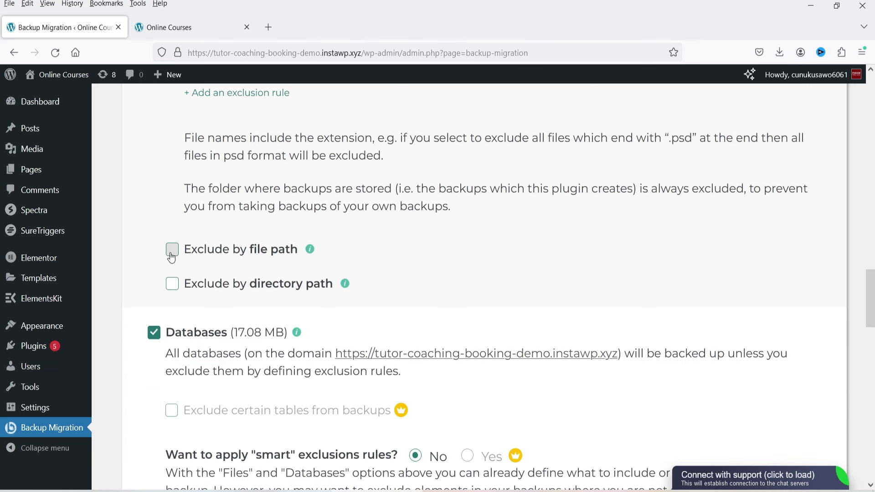
{"action": "scroll", "coordinate": [438, 273], "scroll_direction": "down", "scroll_amount": 1}
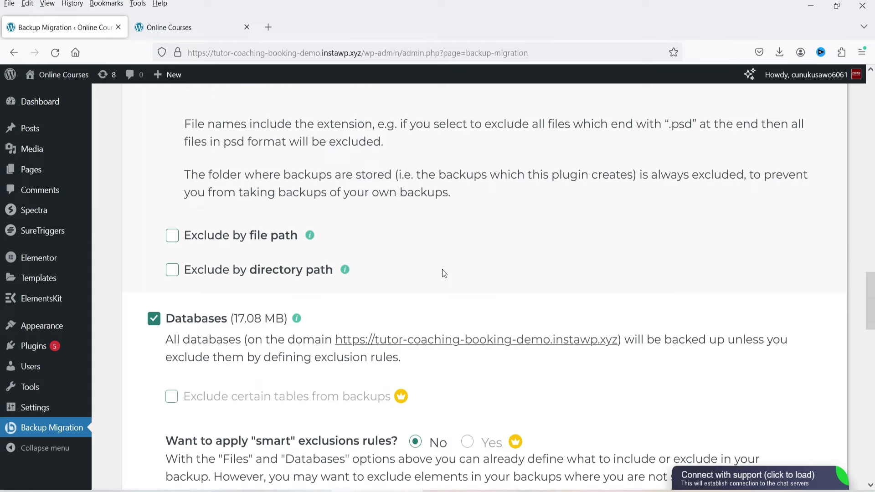
{"action": "scroll", "coordinate": [443, 273], "scroll_direction": "down", "scroll_amount": 2}
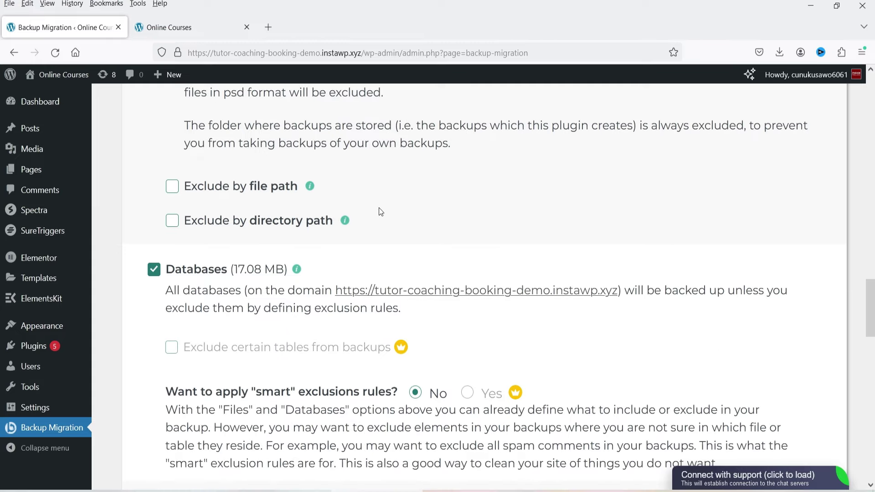
{"action": "left_click", "coordinate": [171, 221]}
{"action": "left_click", "coordinate": [172, 221]}
{"action": "scroll", "coordinate": [218, 231], "scroll_direction": "down", "scroll_amount": 2}
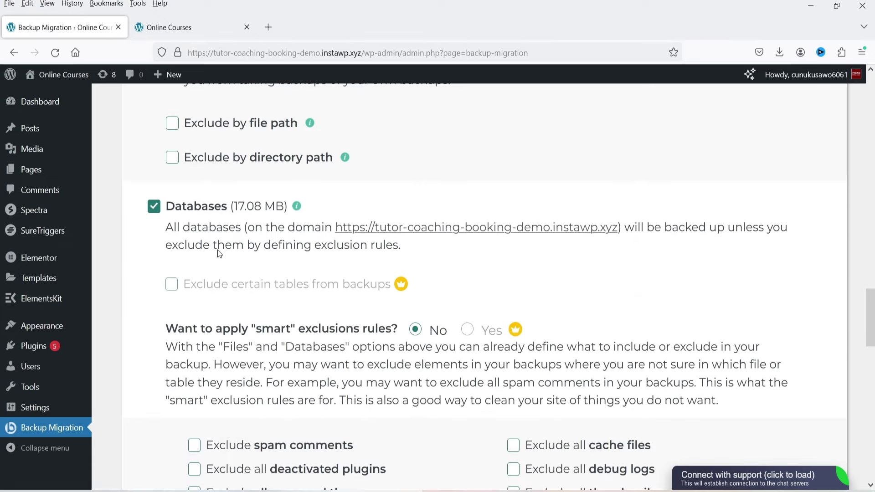
{"action": "scroll", "coordinate": [330, 207], "scroll_direction": "down", "scroll_amount": 4}
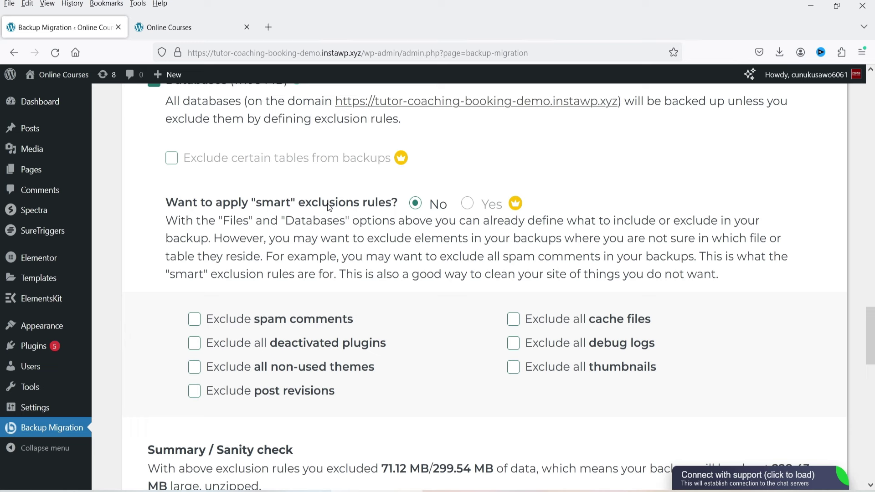
{"action": "mouse_move", "coordinate": [466, 203]}
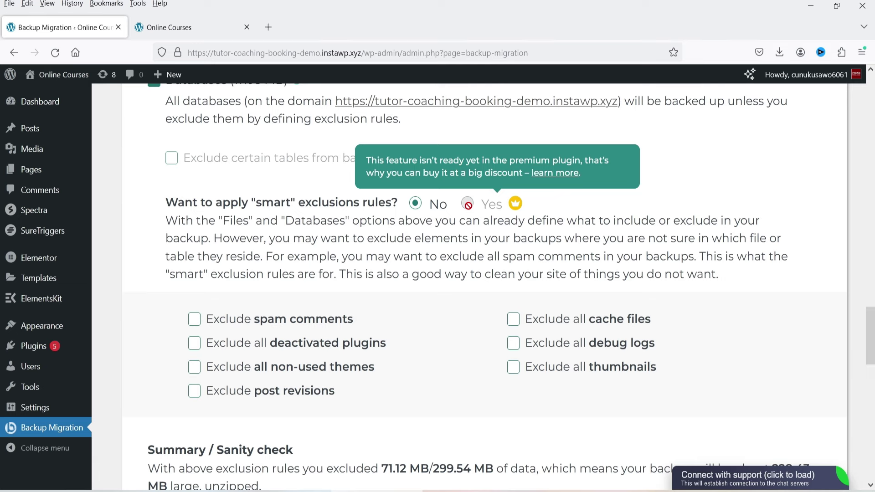
{"action": "scroll", "coordinate": [181, 260], "scroll_direction": "down", "scroll_amount": 6}
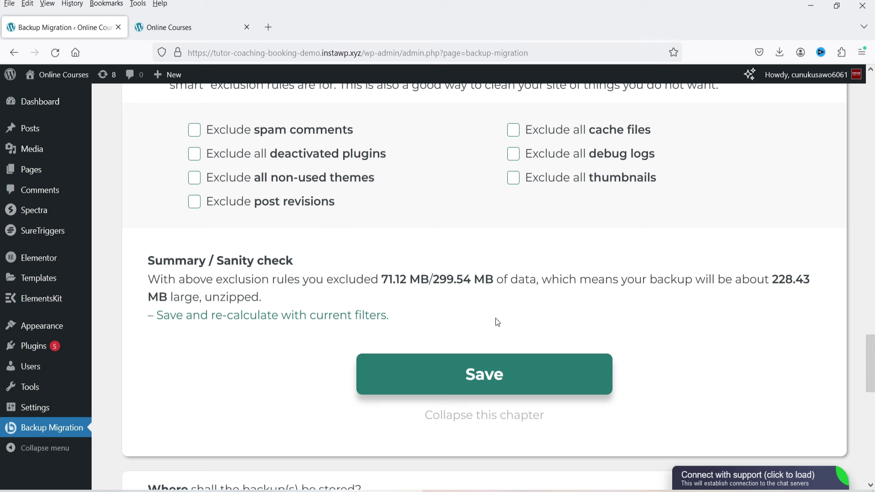
{"action": "scroll", "coordinate": [510, 324], "scroll_direction": "up", "scroll_amount": 20}
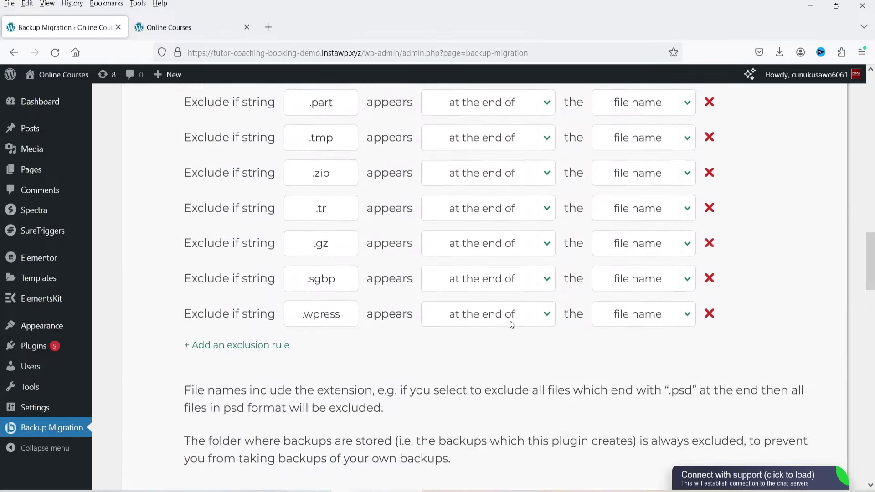
{"action": "scroll", "coordinate": [511, 324], "scroll_direction": "up", "scroll_amount": 3}
Step: Confirm backups stay local with direct-link access and cloud storage off, then expand file-name and compression settings
{"action": "left_click", "coordinate": [301, 276]}
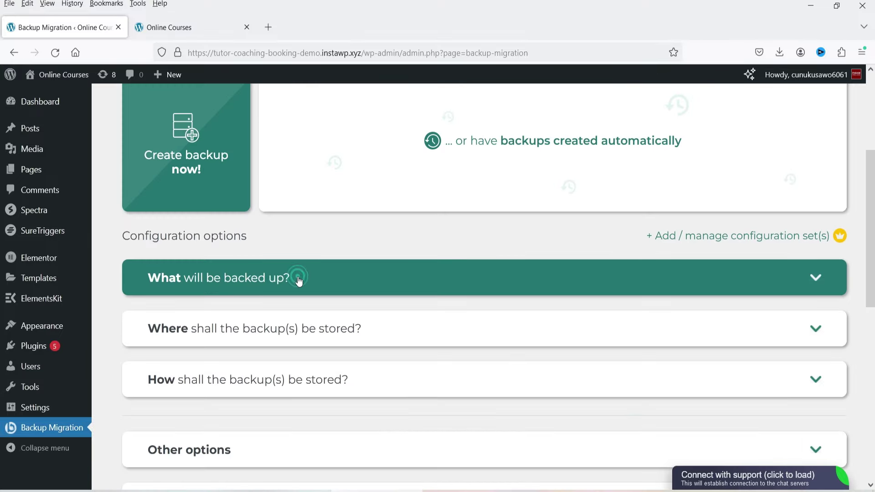
{"action": "scroll", "coordinate": [299, 274], "scroll_direction": "down", "scroll_amount": 2}
{"action": "left_click", "coordinate": [303, 275]}
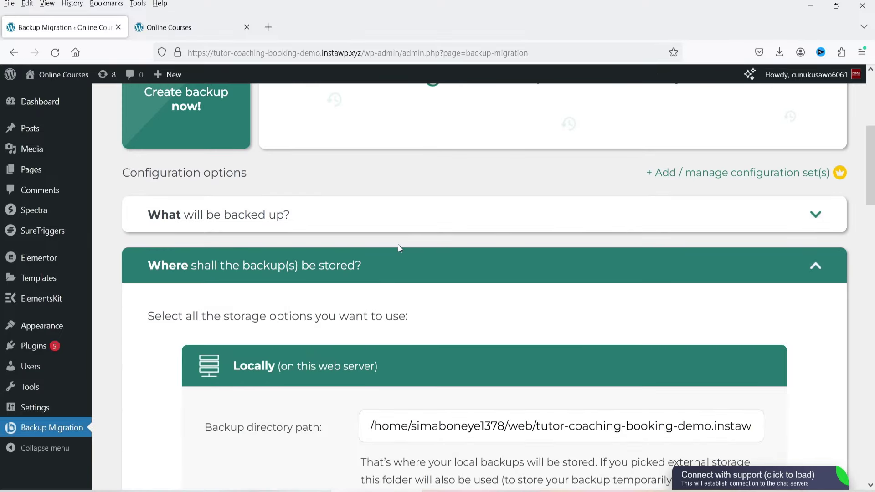
{"action": "scroll", "coordinate": [401, 231], "scroll_direction": "down", "scroll_amount": 3}
{"action": "scroll", "coordinate": [410, 205], "scroll_direction": "down", "scroll_amount": 4}
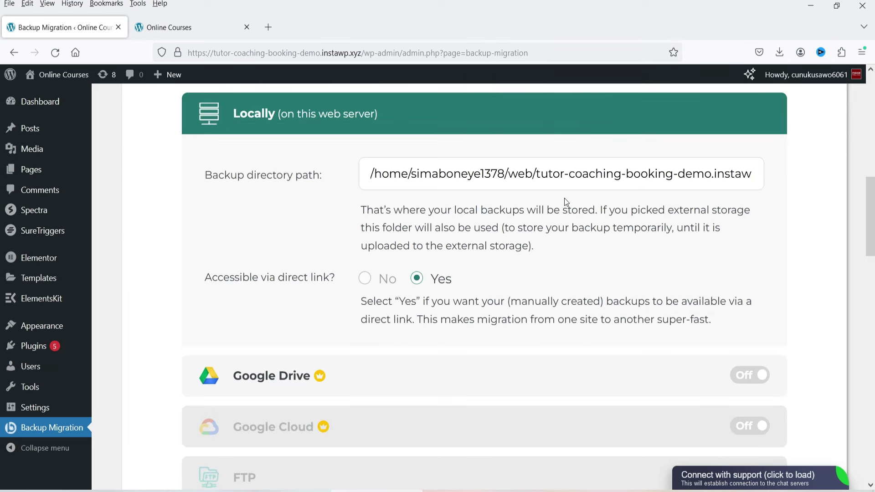
{"action": "scroll", "coordinate": [474, 204], "scroll_direction": "down", "scroll_amount": 3}
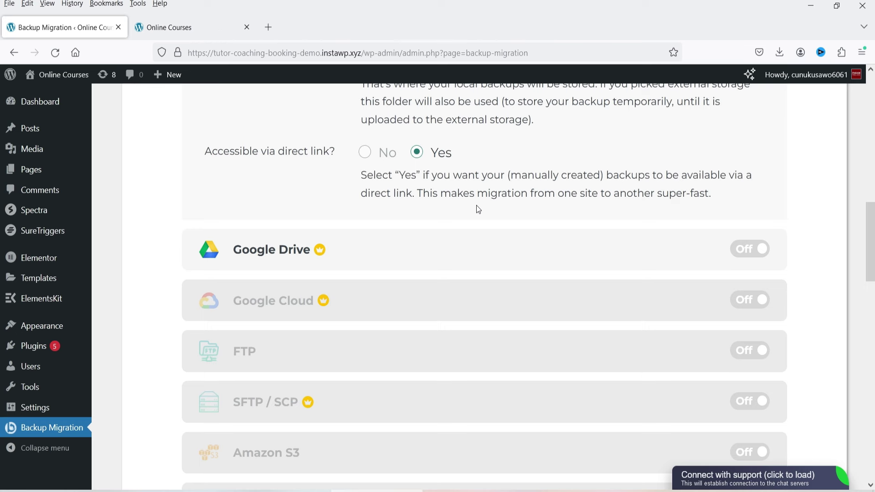
{"action": "scroll", "coordinate": [477, 206], "scroll_direction": "down", "scroll_amount": 2}
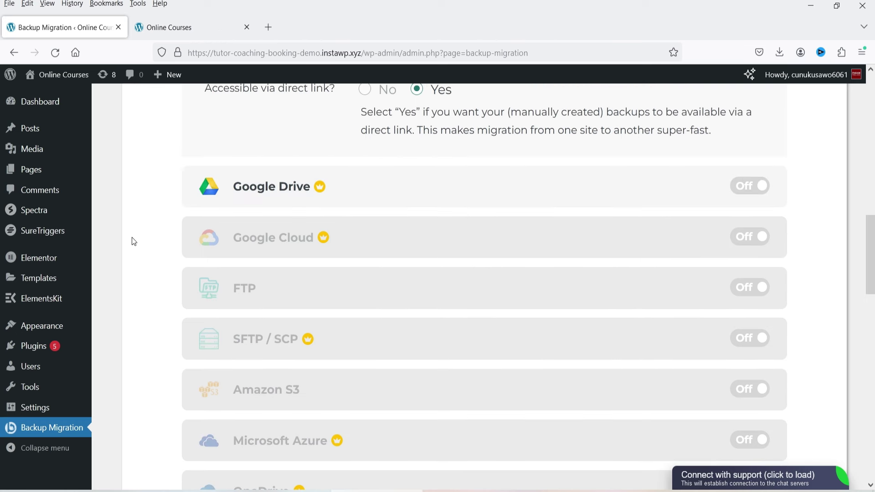
{"action": "scroll", "coordinate": [134, 242], "scroll_direction": "down", "scroll_amount": 3}
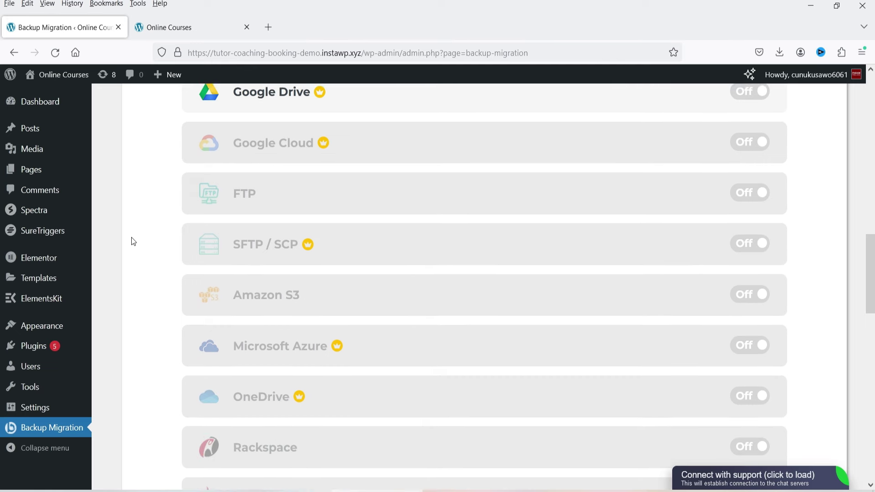
{"action": "scroll", "coordinate": [147, 246], "scroll_direction": "down", "scroll_amount": 3}
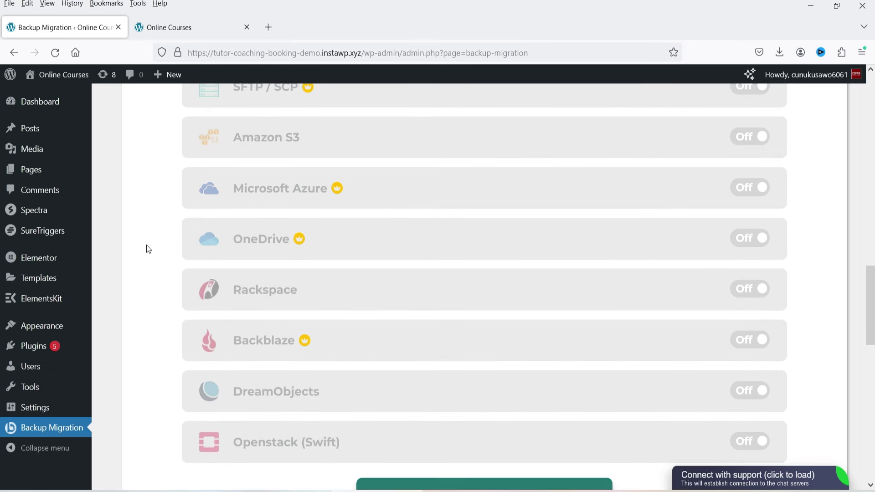
{"action": "scroll", "coordinate": [146, 245], "scroll_direction": "down", "scroll_amount": 3}
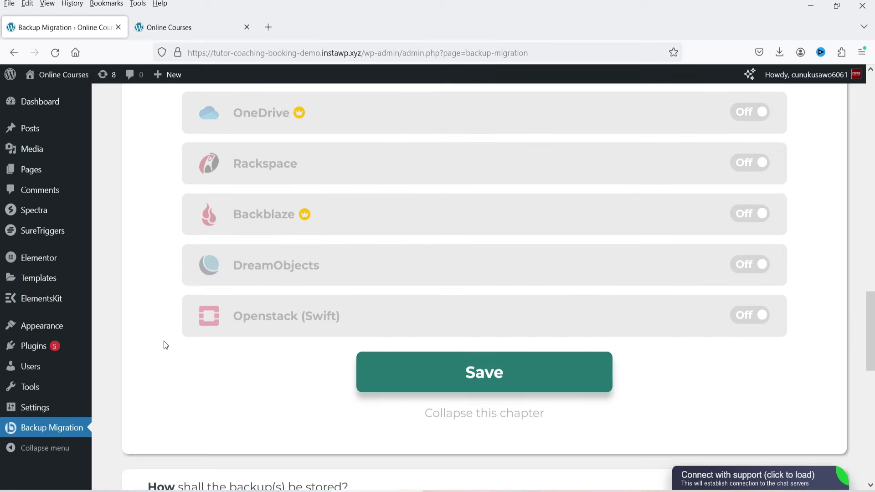
{"action": "scroll", "coordinate": [163, 341], "scroll_direction": "down", "scroll_amount": 3}
{"action": "left_click", "coordinate": [263, 164]}
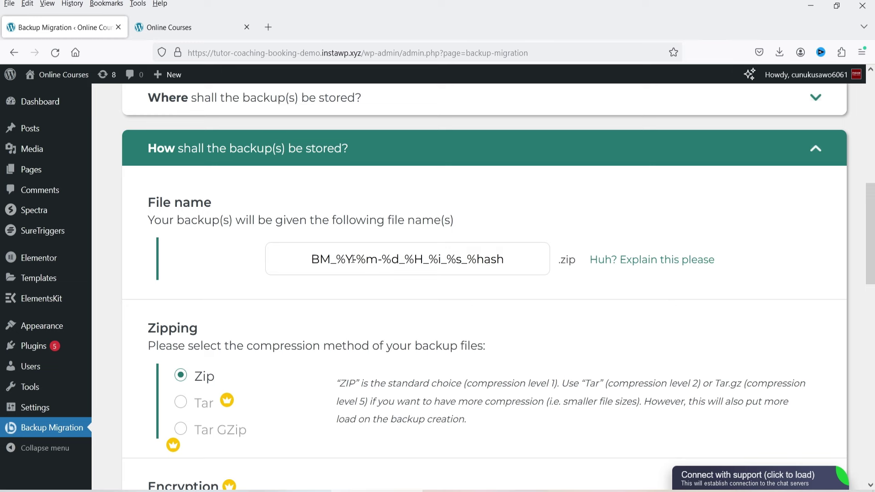
Step: Review the Zip compression and encryption settings
{"action": "scroll", "coordinate": [244, 293], "scroll_direction": "down", "scroll_amount": 2}
{"action": "scroll", "coordinate": [344, 242], "scroll_direction": "down", "scroll_amount": 3}
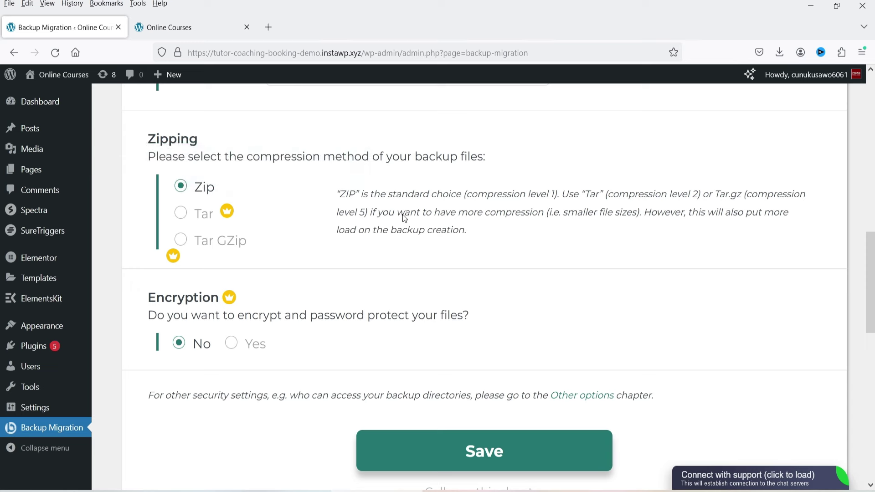
{"action": "scroll", "coordinate": [403, 218], "scroll_direction": "down", "scroll_amount": 3}
{"action": "scroll", "coordinate": [164, 300], "scroll_direction": "down", "scroll_amount": 3}
Step: Expand Other options to review email notifications, cleanup and troubleshooting, then open Create a staging site
{"action": "left_click", "coordinate": [220, 331]}
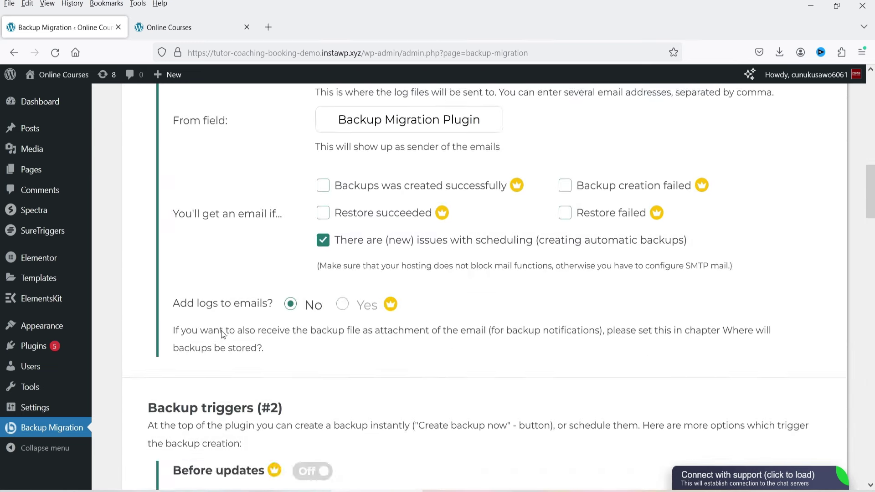
{"action": "scroll", "coordinate": [298, 249], "scroll_direction": "up", "scroll_amount": 3}
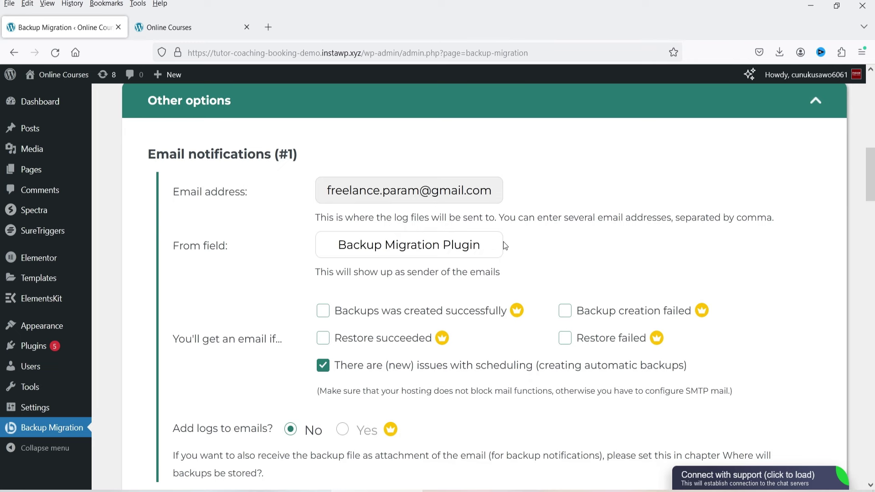
{"action": "scroll", "coordinate": [503, 242], "scroll_direction": "down", "scroll_amount": 5}
{"action": "mouse_move", "coordinate": [345, 178]}
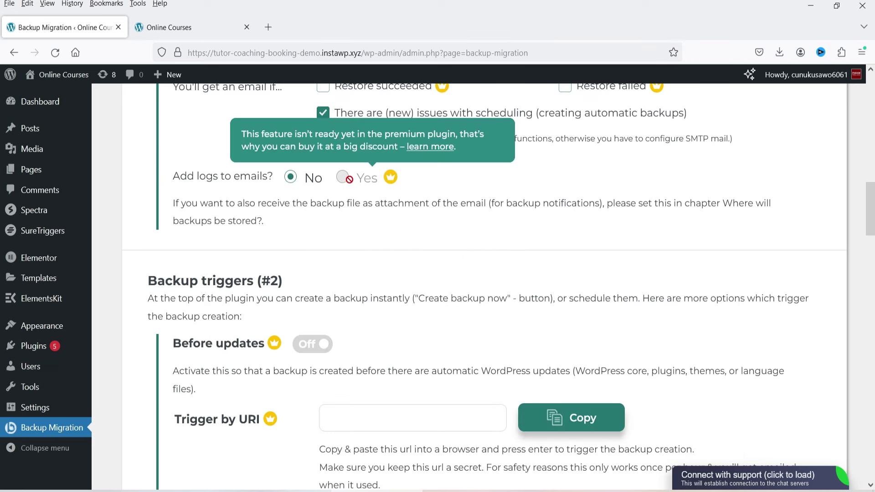
{"action": "scroll", "coordinate": [349, 184], "scroll_direction": "down", "scroll_amount": 3}
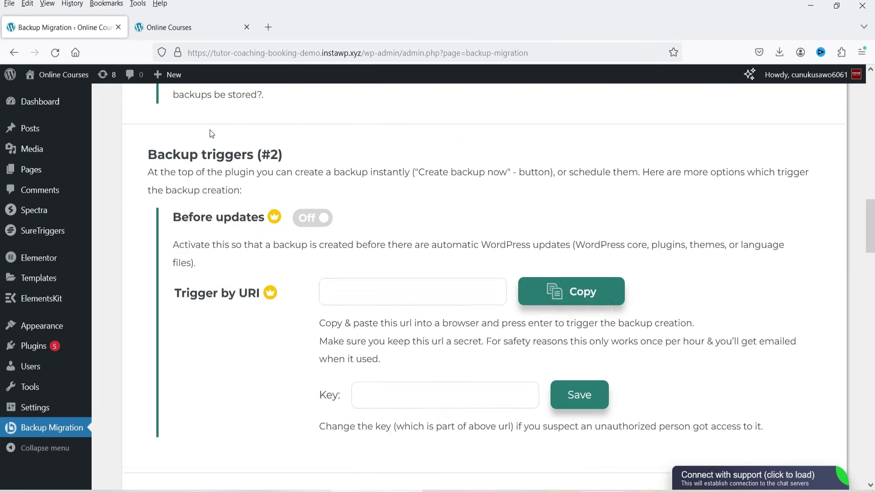
{"action": "scroll", "coordinate": [324, 157], "scroll_direction": "down", "scroll_amount": 20}
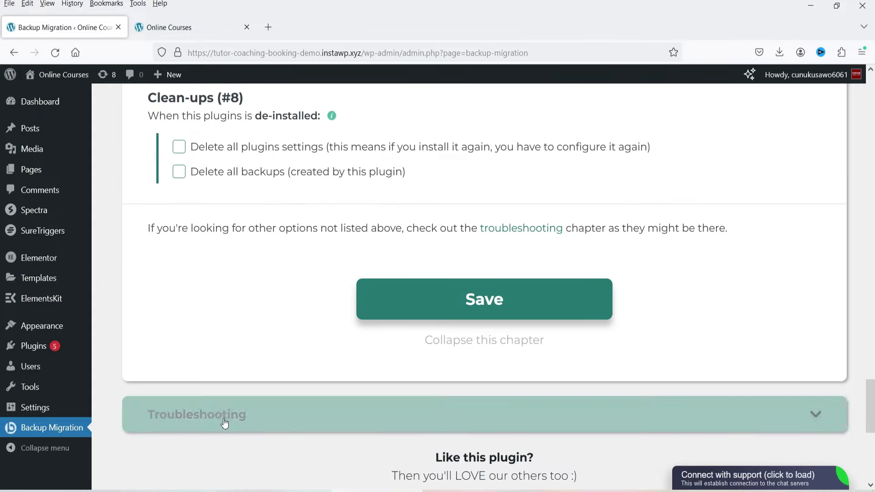
{"action": "scroll", "coordinate": [223, 419], "scroll_direction": "down", "scroll_amount": 7}
{"action": "scroll", "coordinate": [851, 259], "scroll_direction": "up", "scroll_amount": 20}
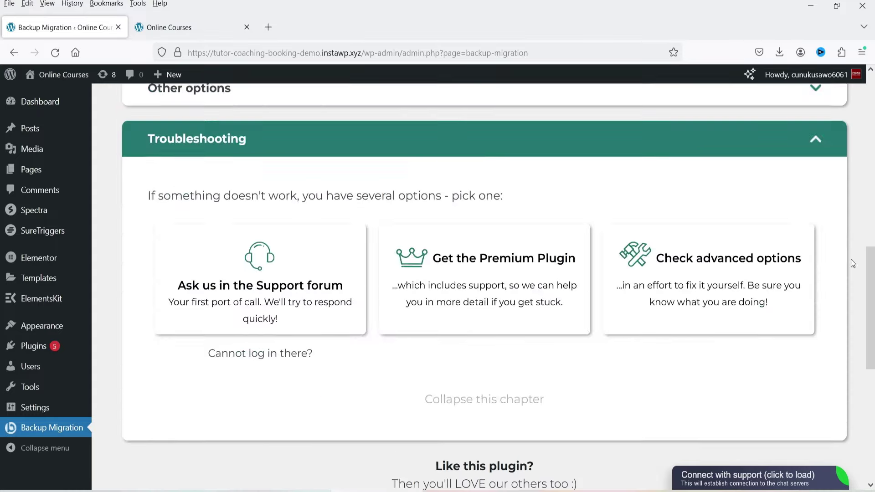
{"action": "left_click", "coordinate": [496, 235]}
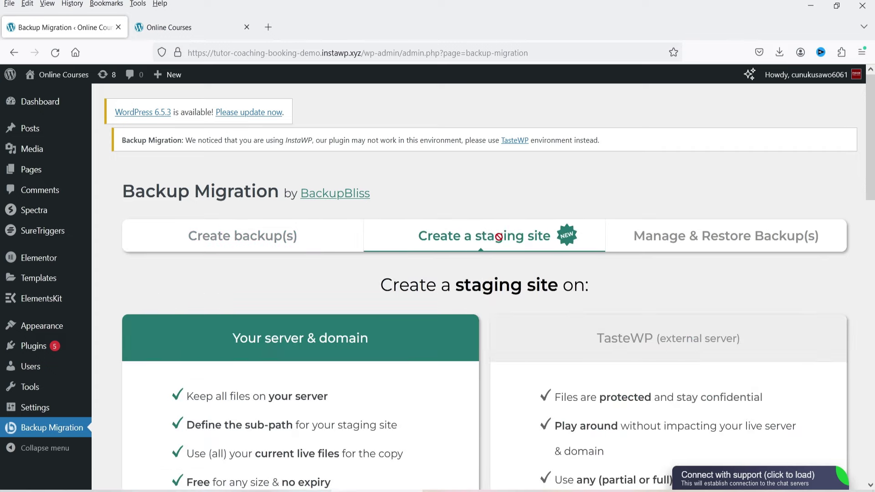
{"action": "scroll", "coordinate": [497, 236], "scroll_direction": "down", "scroll_amount": 2}
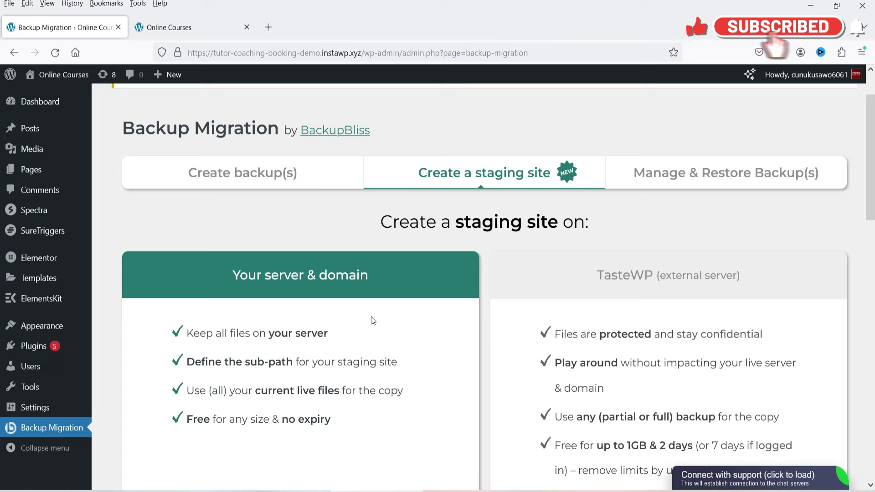
{"action": "scroll", "coordinate": [533, 218], "scroll_direction": "down", "scroll_amount": 2}
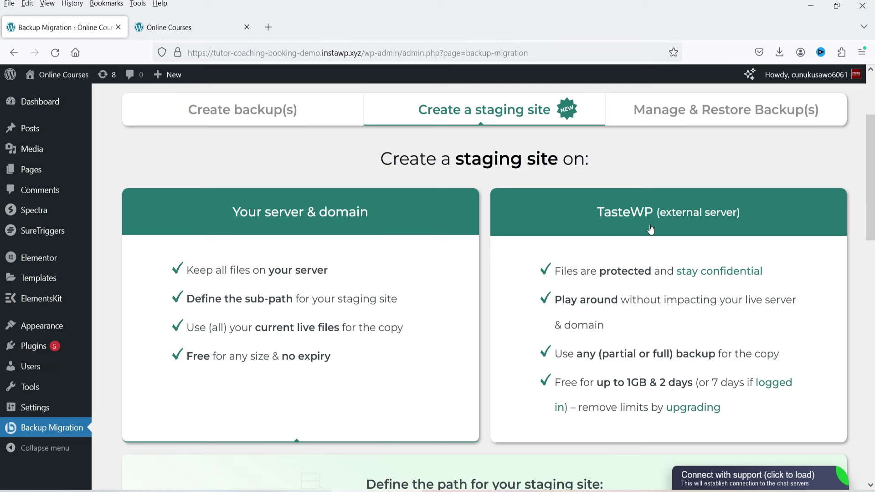
{"action": "scroll", "coordinate": [623, 237], "scroll_direction": "down", "scroll_amount": 4}
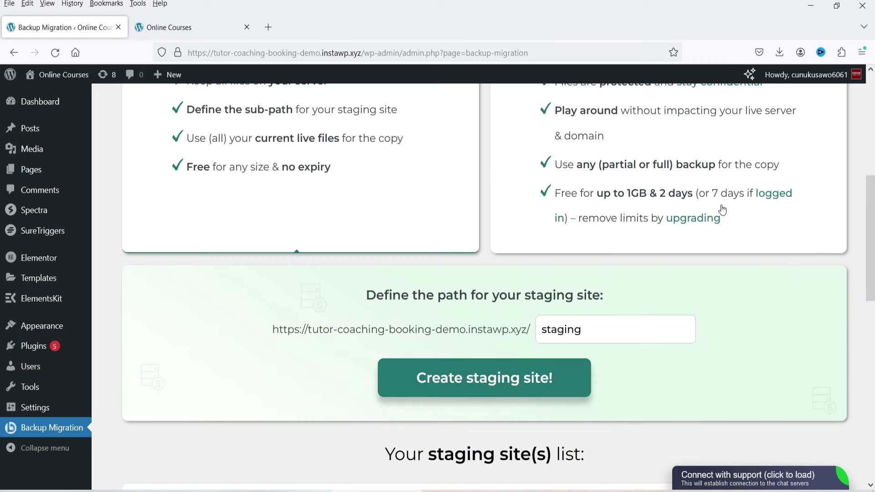
{"action": "scroll", "coordinate": [402, 210], "scroll_direction": "down", "scroll_amount": 3}
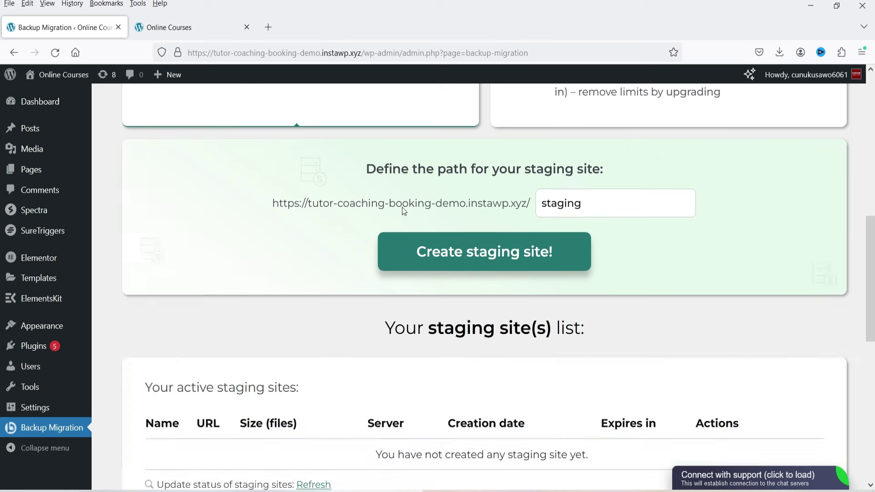
{"action": "left_click", "coordinate": [371, 168]}
{"action": "left_click", "coordinate": [283, 203]}
{"action": "double_click", "coordinate": [587, 202]}
{"action": "left_click", "coordinate": [720, 239]}
{"action": "scroll", "coordinate": [720, 231], "scroll_direction": "down", "scroll_amount": 2}
{"action": "scroll", "coordinate": [711, 210], "scroll_direction": "up", "scroll_amount": 10}
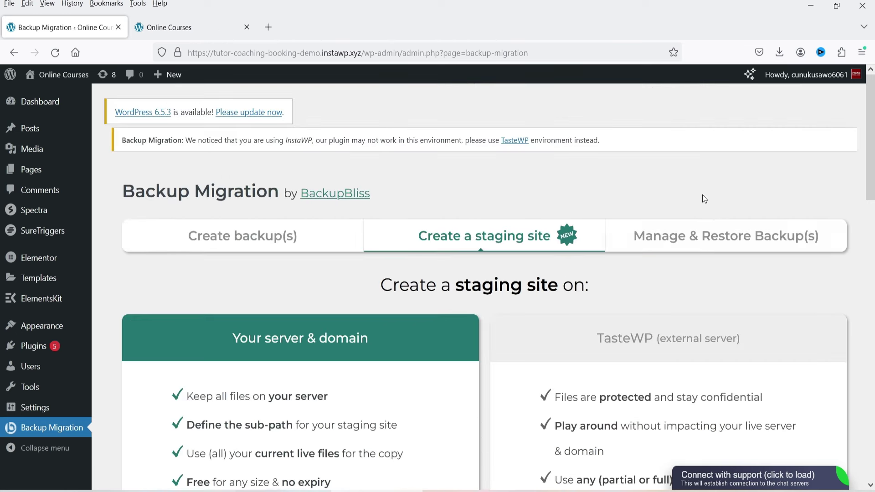
Step: Check the saved backups table on Manage & Restore Backup(s), then return to Create backup(s)
{"action": "left_click", "coordinate": [701, 243]}
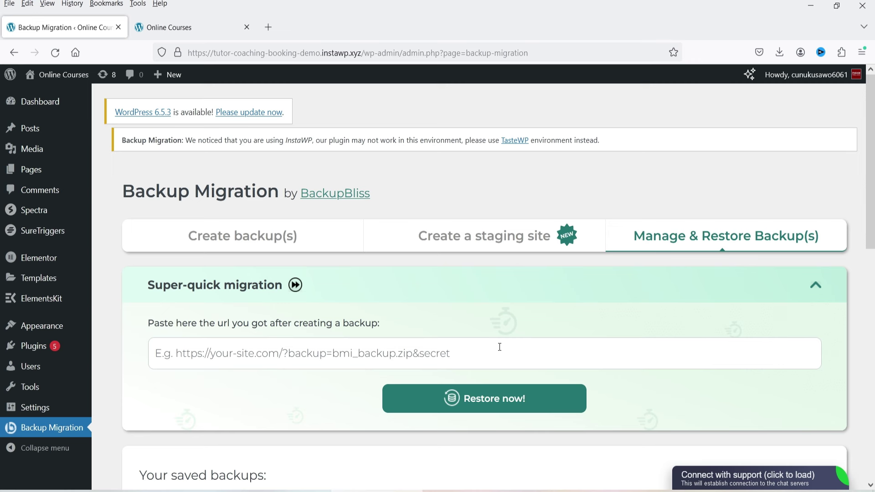
{"action": "scroll", "coordinate": [499, 348], "scroll_direction": "down", "scroll_amount": 4}
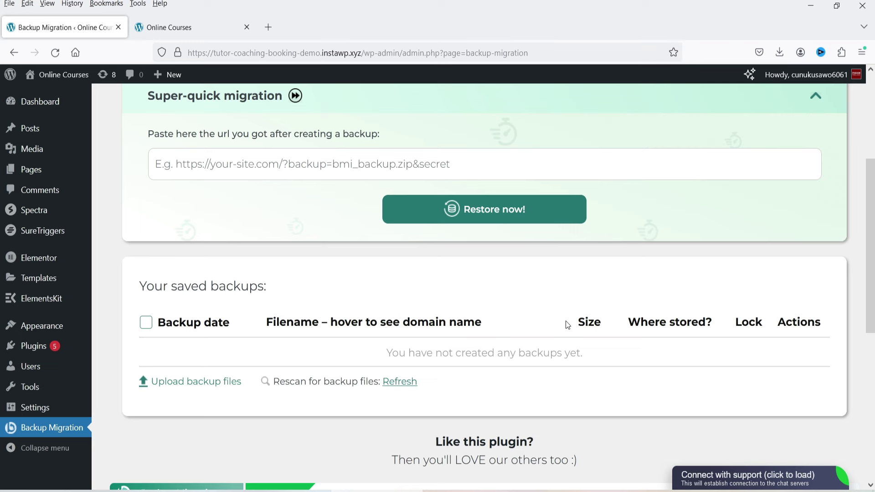
{"action": "scroll", "coordinate": [432, 280], "scroll_direction": "up", "scroll_amount": 4}
{"action": "left_click", "coordinate": [223, 232]}
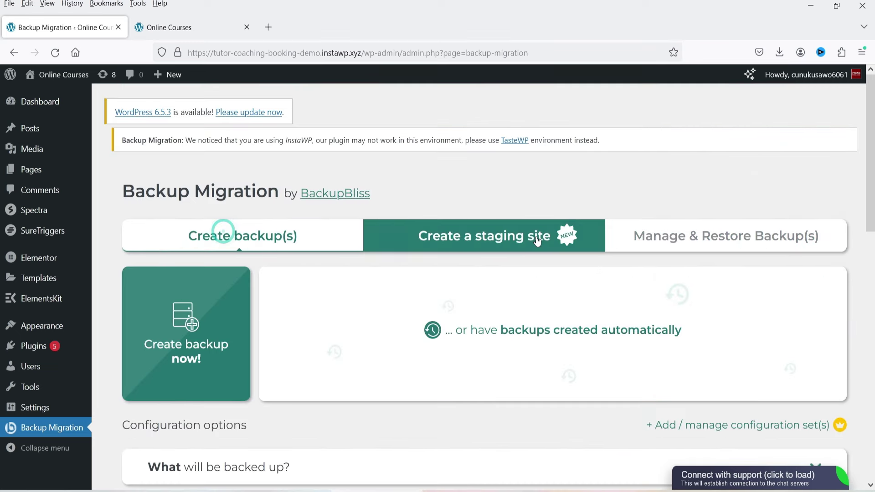
Step: Create a full 228.43 MB backup of the Online Courses site
{"action": "left_click", "coordinate": [179, 349]}
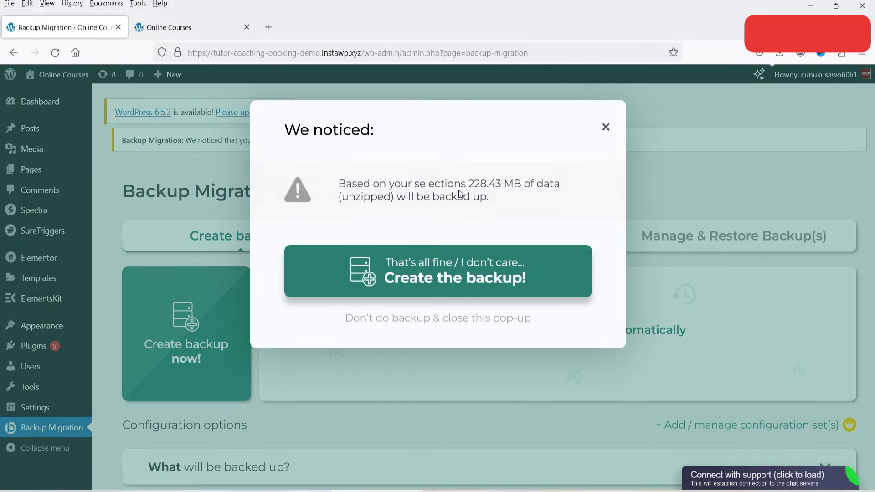
{"action": "left_click", "coordinate": [426, 278]}
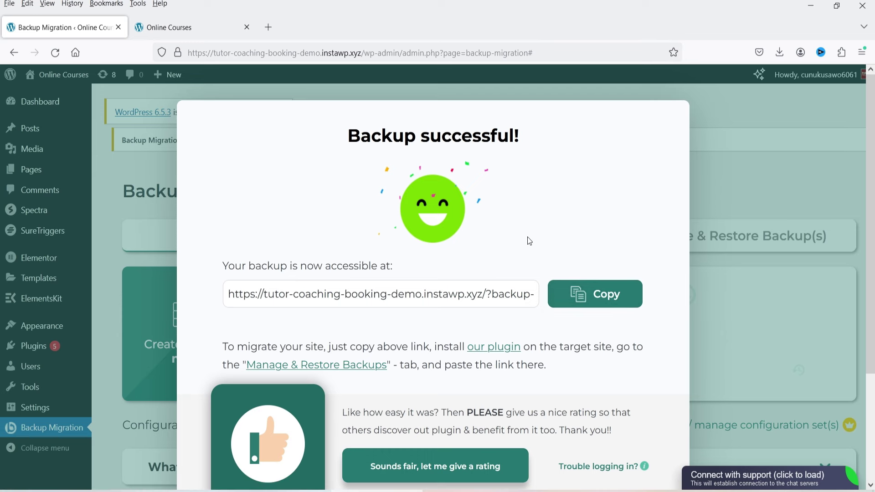
{"action": "scroll", "coordinate": [529, 241], "scroll_direction": "down", "scroll_amount": 3}
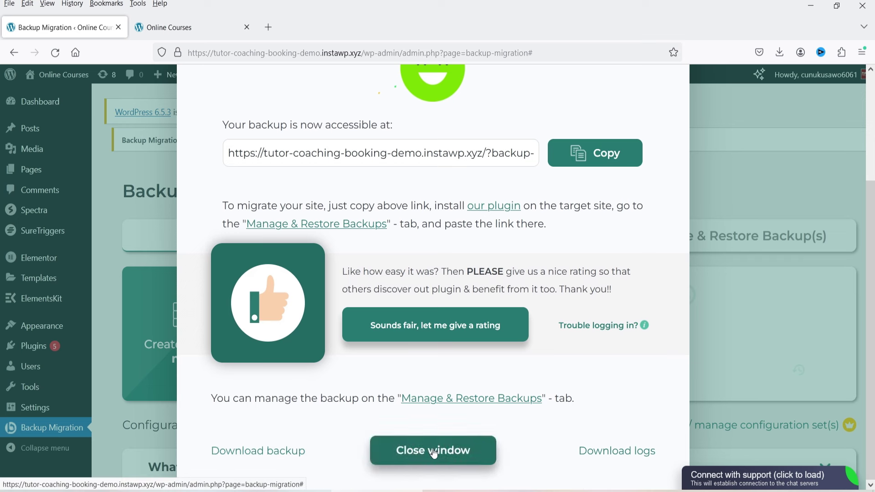
Step: Download the finished backup zip to the Desktop and close the success window
{"action": "left_click", "coordinate": [433, 451]}
{"action": "left_click", "coordinate": [262, 452]}
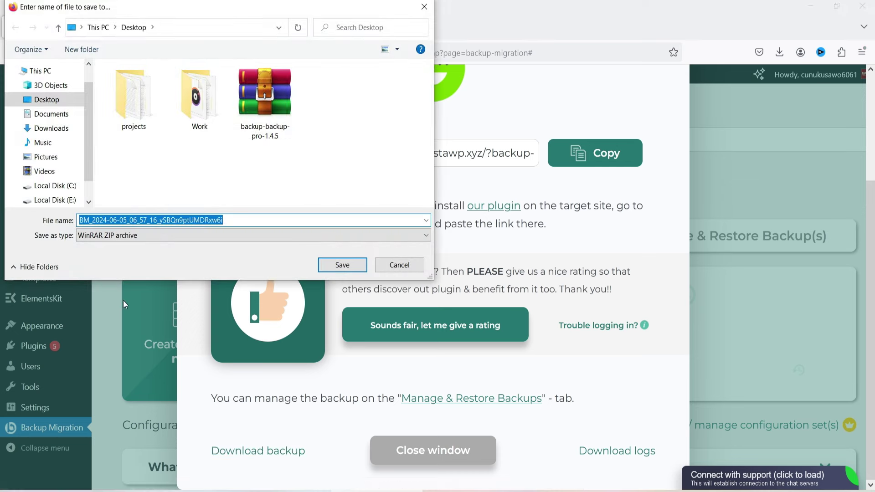
{"action": "left_click", "coordinate": [331, 269]}
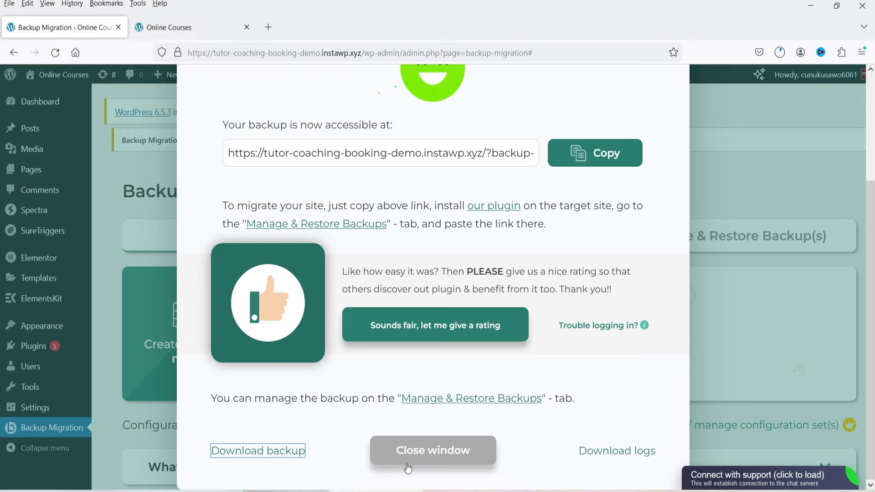
{"action": "left_click", "coordinate": [411, 452]}
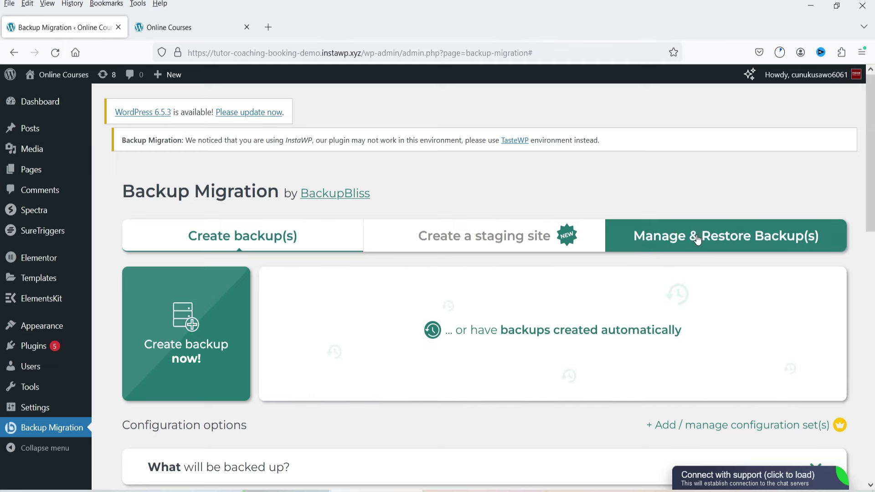
Step: Show the Manage & Restore Backup(s) list with the new 65 MB backup from 2024-06-05
{"action": "left_click", "coordinate": [698, 240]}
{"action": "scroll", "coordinate": [821, 204], "scroll_direction": "down", "scroll_amount": 4}
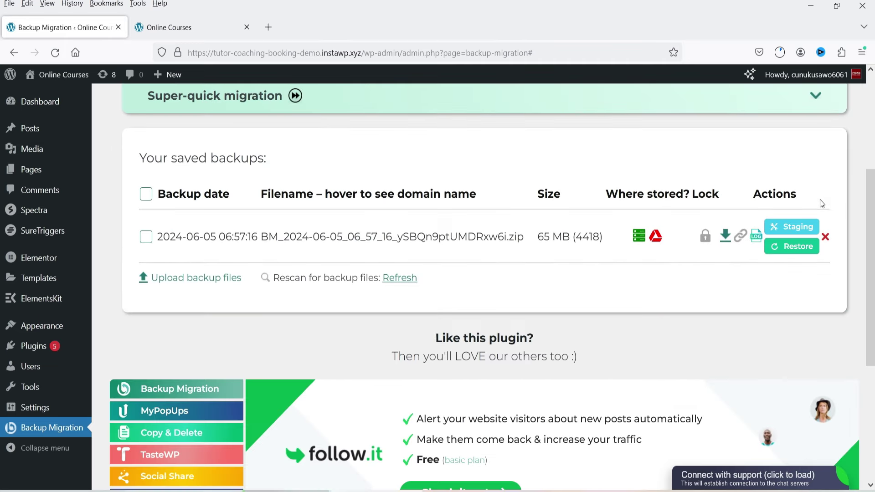
{"action": "left_click", "coordinate": [146, 237]}
Step: Check the fresh demo-backup-migration-plugin.instawp.xyz site's dashboard, InstaWP dashboard and default front page
{"action": "scroll", "coordinate": [378, 265], "scroll_direction": "up", "scroll_amount": 4}
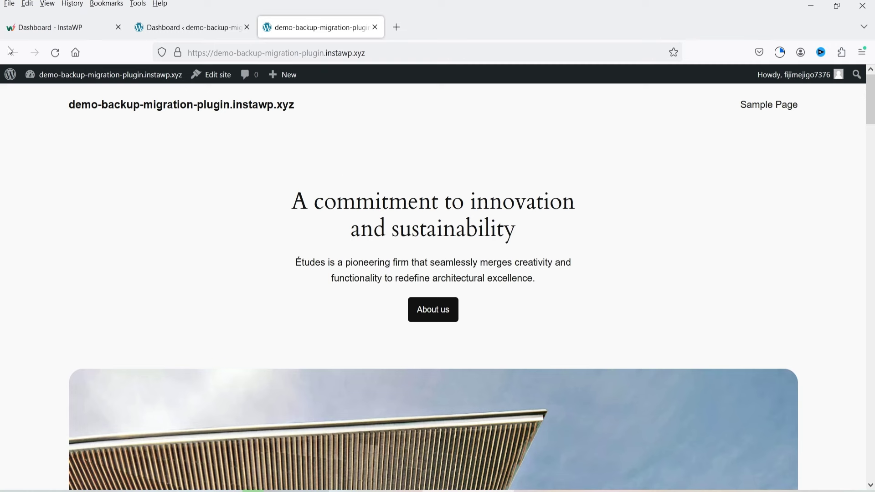
{"action": "left_click", "coordinate": [178, 33]}
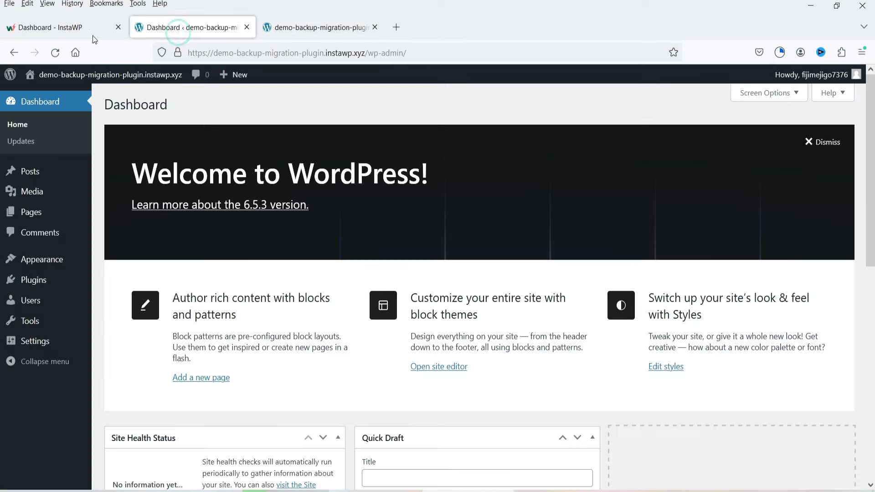
{"action": "left_click", "coordinate": [71, 30]}
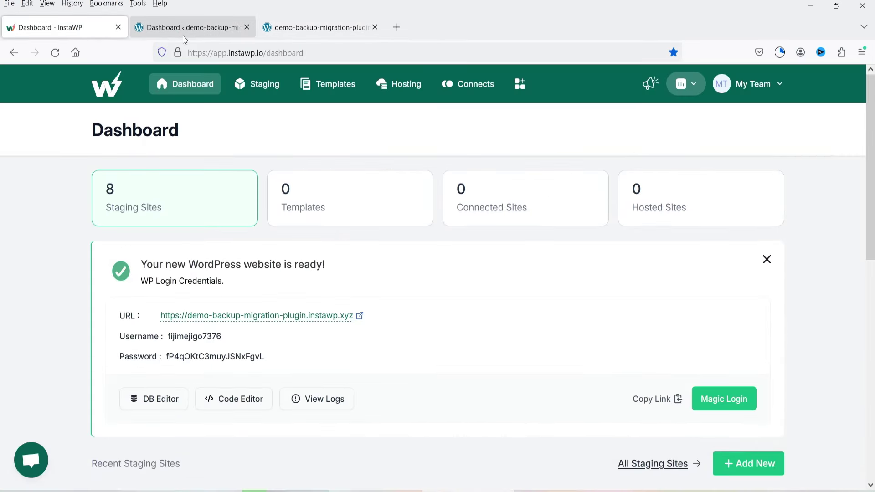
{"action": "left_click", "coordinate": [182, 32]}
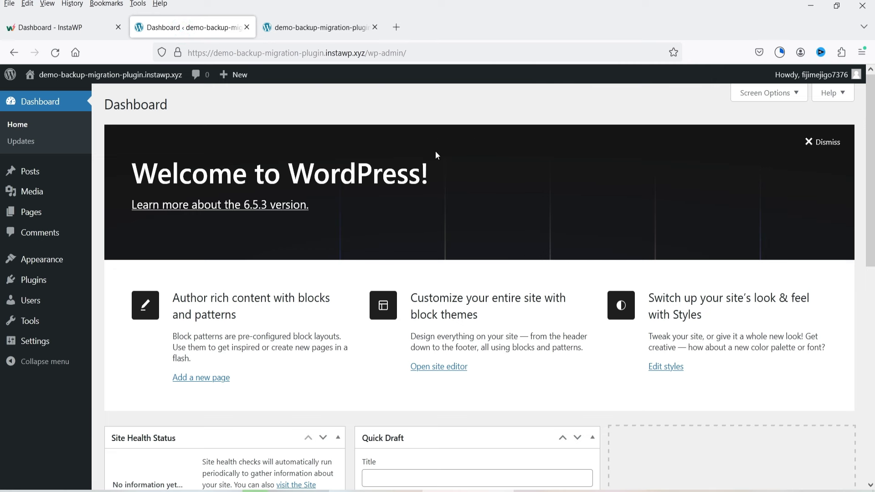
{"action": "key", "text": "ctrl+Tab"}
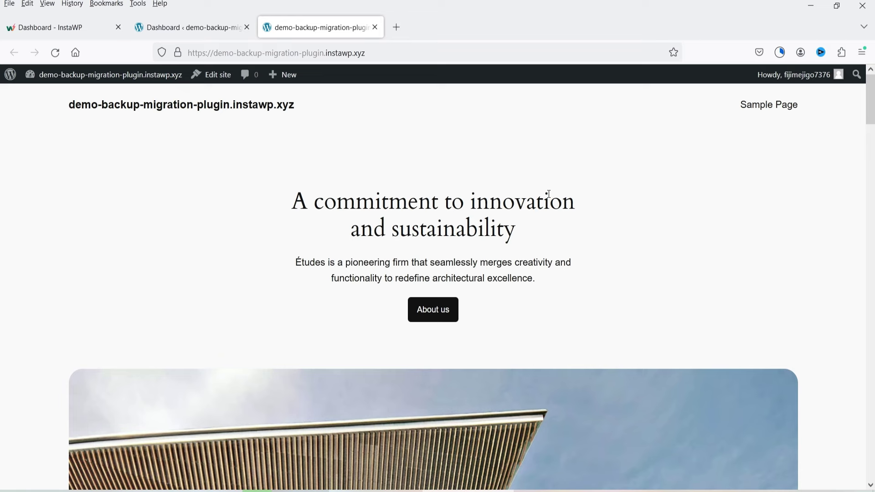
{"action": "left_click", "coordinate": [178, 27]}
Step: Search the plugin directory for 'backup migration', then install and activate Backup Migration
{"action": "left_click", "coordinate": [43, 275]}
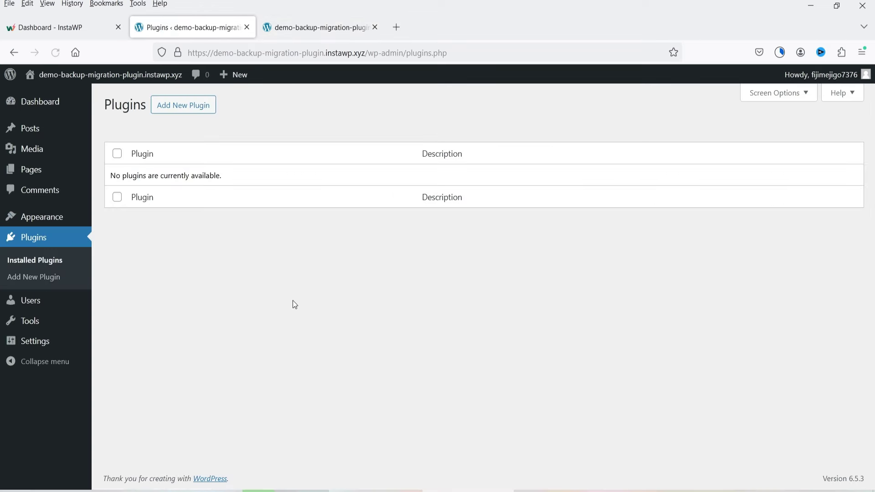
{"action": "left_click", "coordinate": [165, 109]}
{"action": "left_click", "coordinate": [714, 140]}
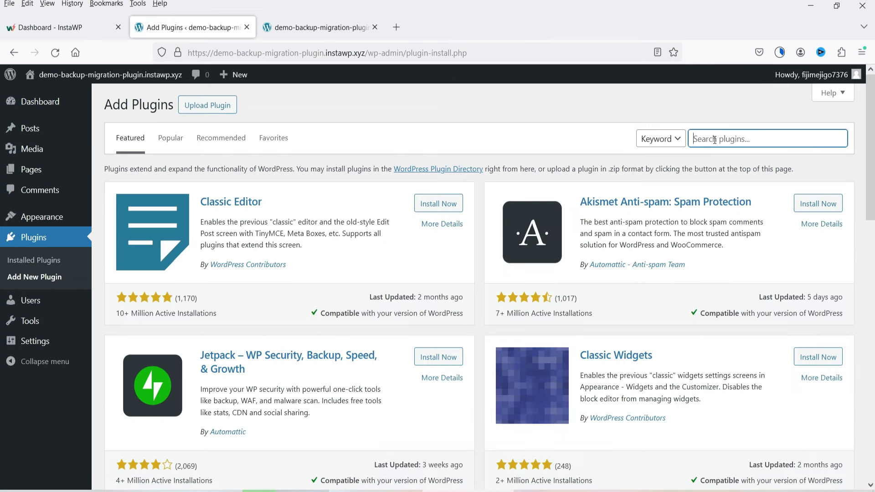
{"action": "type", "text": "backup migration"}
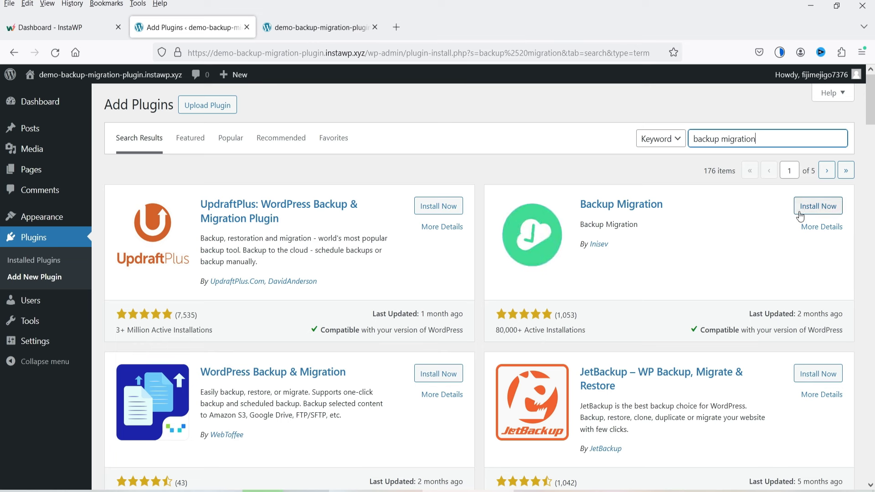
{"action": "left_click", "coordinate": [814, 207]}
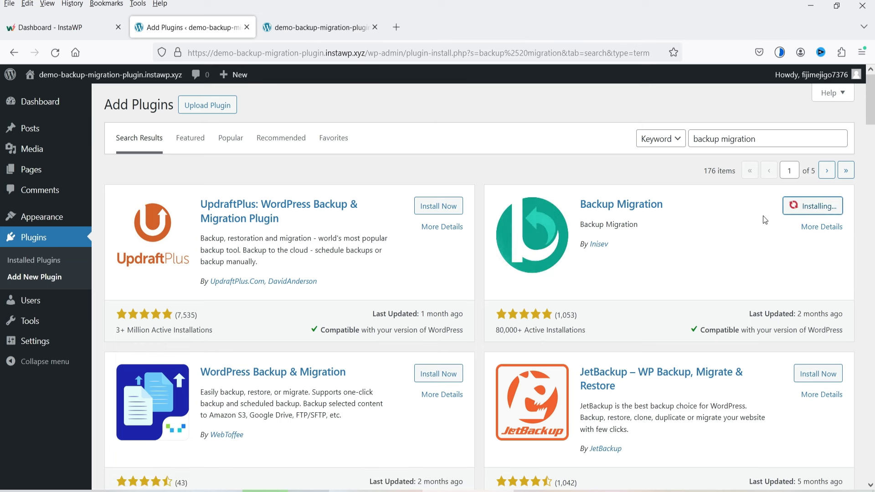
{"action": "left_click", "coordinate": [815, 206]}
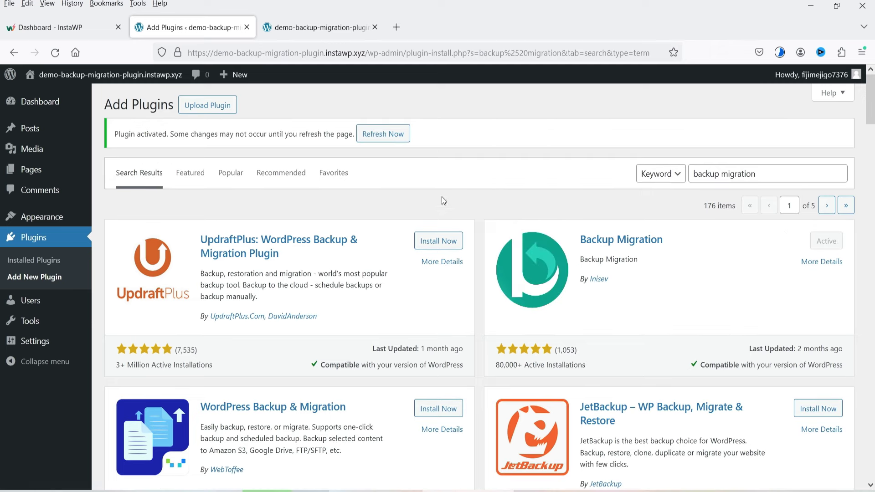
Step: Refresh the target site's admin, dismiss the 'Stay on the safe side' popup, and show Manage & Restore Backup(s)
{"action": "left_click", "coordinate": [399, 140]}
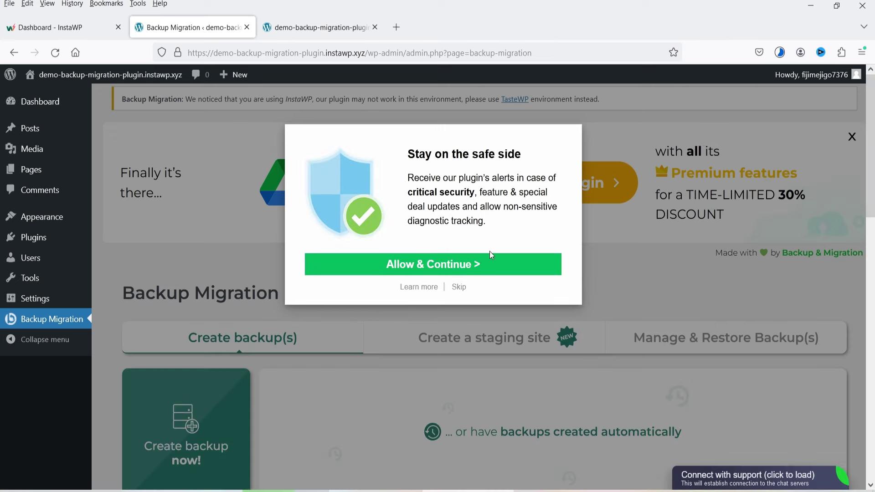
{"action": "left_click", "coordinate": [459, 287]}
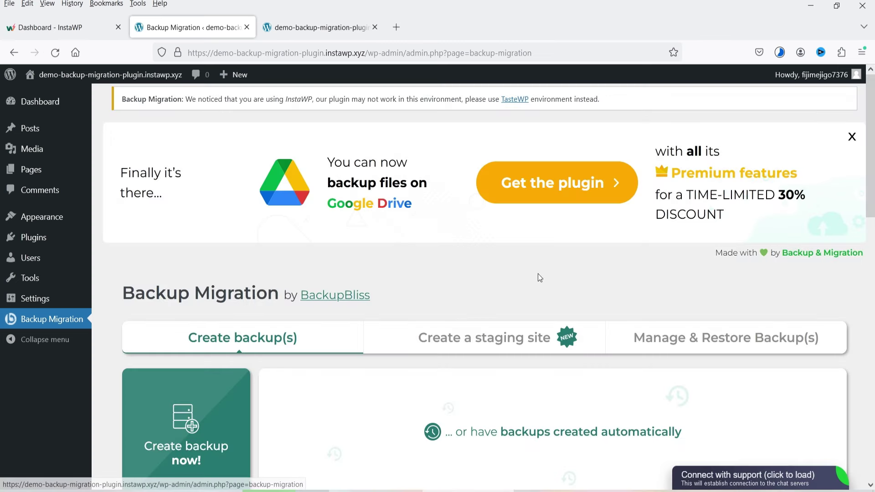
{"action": "scroll", "coordinate": [538, 279], "scroll_direction": "down", "scroll_amount": 2}
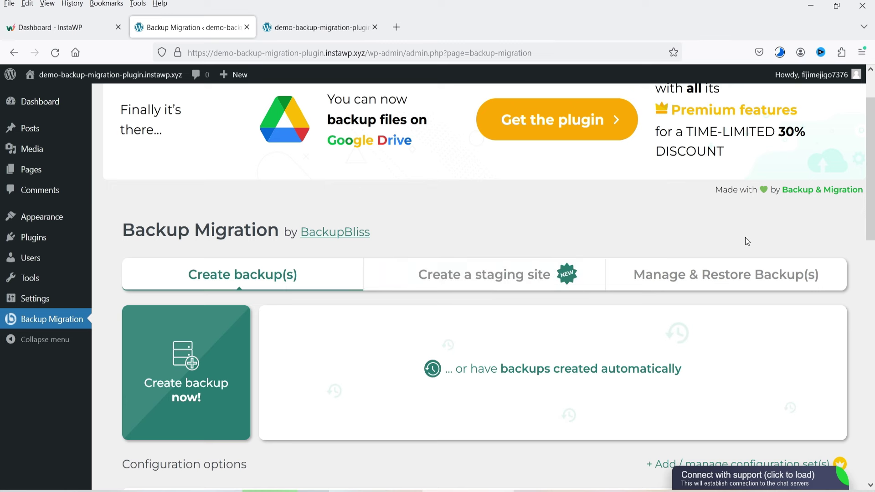
{"action": "left_click", "coordinate": [711, 276]}
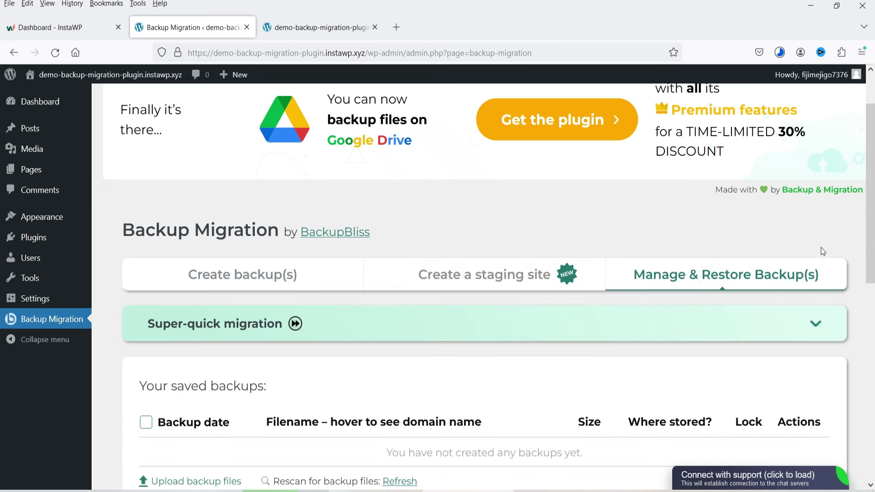
Step: Expand Super-quick migration and use Upload backup files to browse for a backup zip
{"action": "scroll", "coordinate": [807, 250], "scroll_direction": "down", "scroll_amount": 4}
{"action": "left_click", "coordinate": [815, 199]}
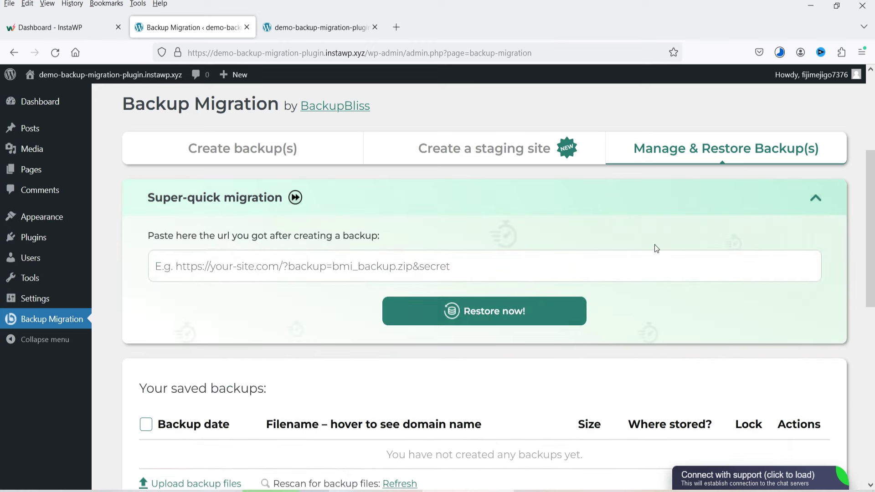
{"action": "scroll", "coordinate": [545, 266], "scroll_direction": "down", "scroll_amount": 3}
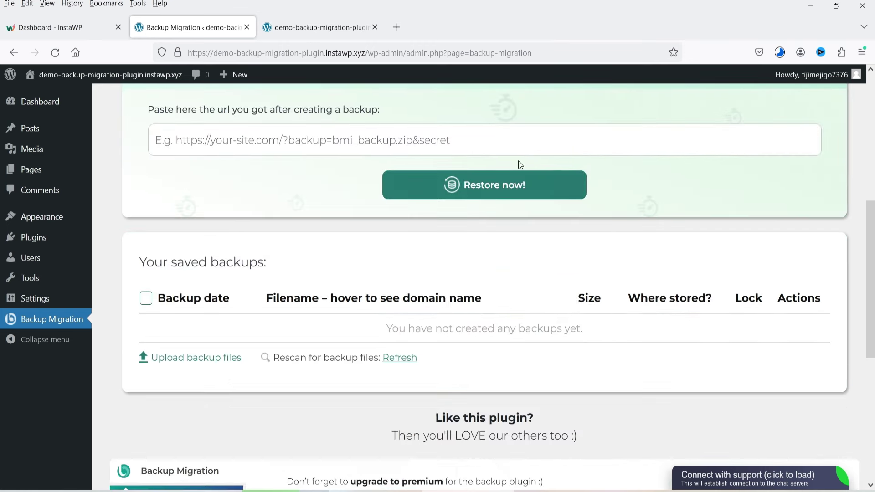
{"action": "left_click", "coordinate": [206, 360]}
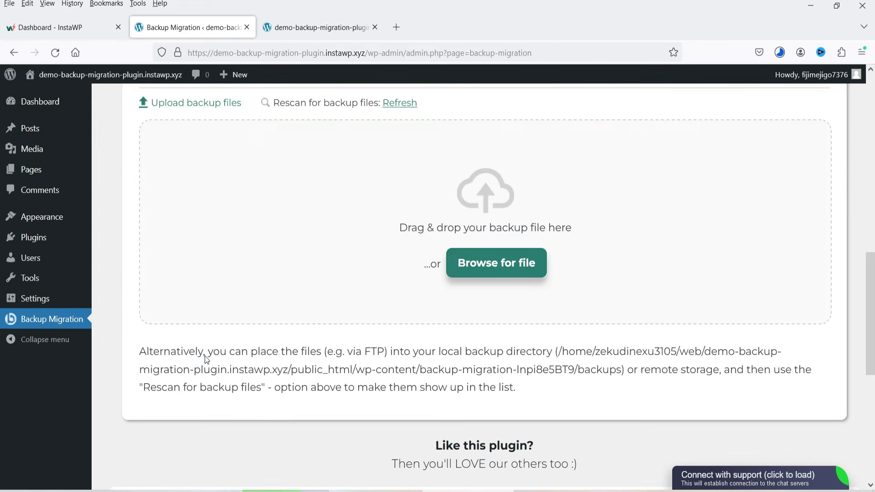
{"action": "left_click", "coordinate": [508, 259]}
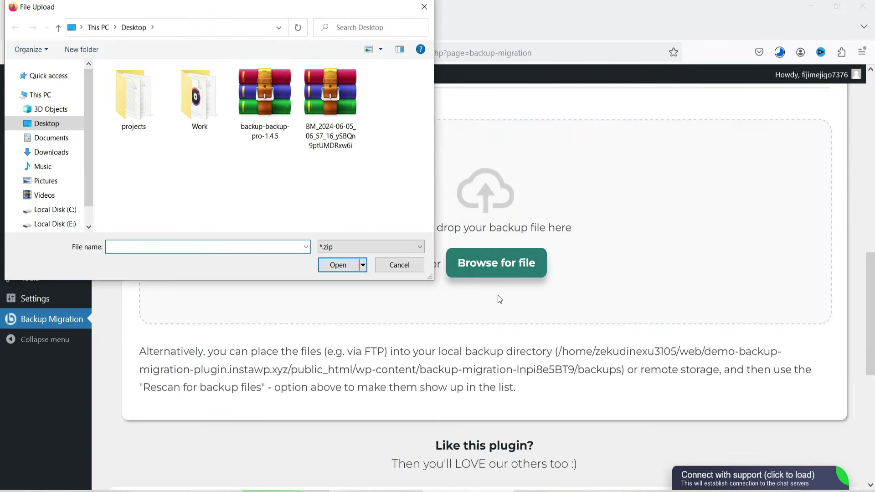
Step: Upload the BM_2024-06-05 backup zip and close the Upload successful confirmation
{"action": "left_click", "coordinate": [336, 118]}
{"action": "left_click", "coordinate": [330, 269]}
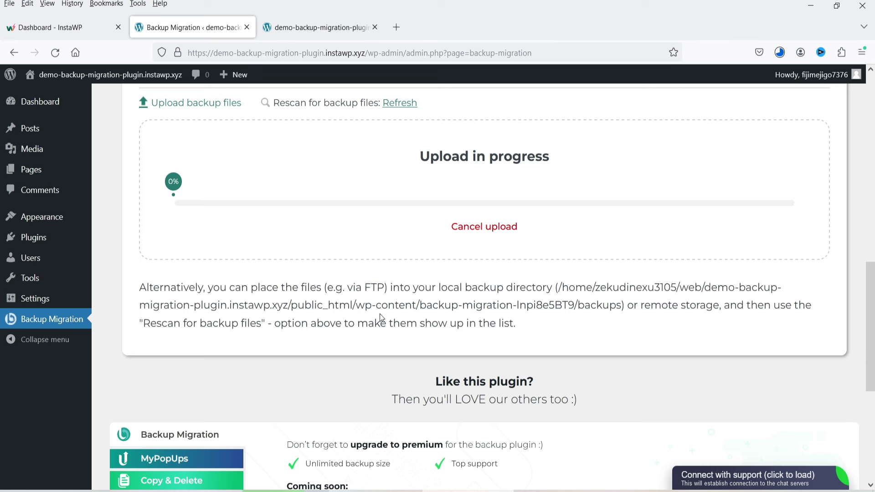
{"action": "scroll", "coordinate": [380, 314], "scroll_direction": "up", "scroll_amount": 2}
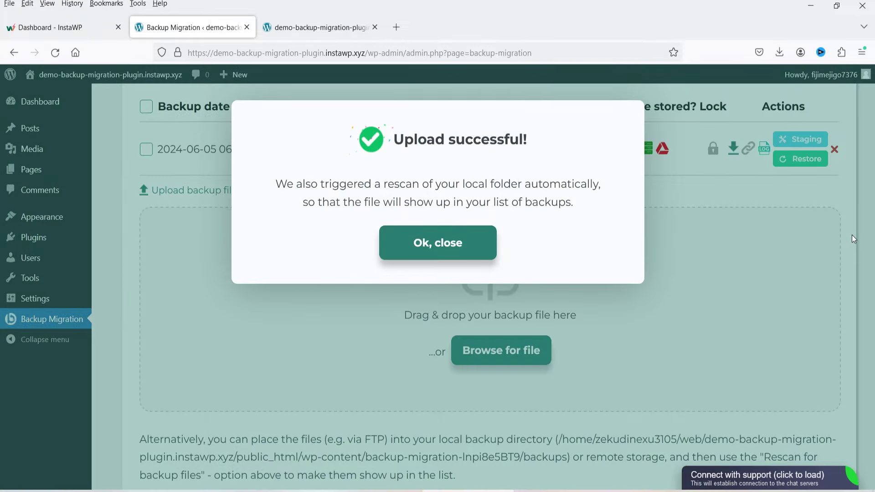
{"action": "left_click", "coordinate": [492, 236]}
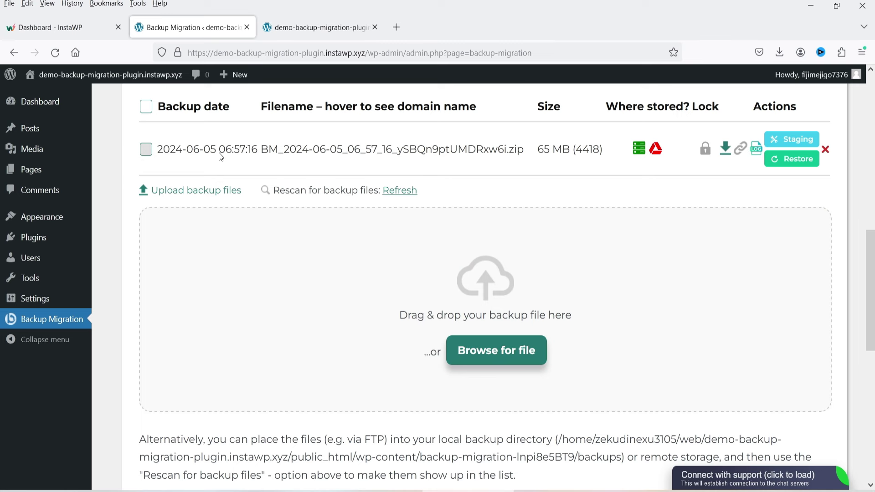
{"action": "scroll", "coordinate": [609, 242], "scroll_direction": "up", "scroll_amount": 10}
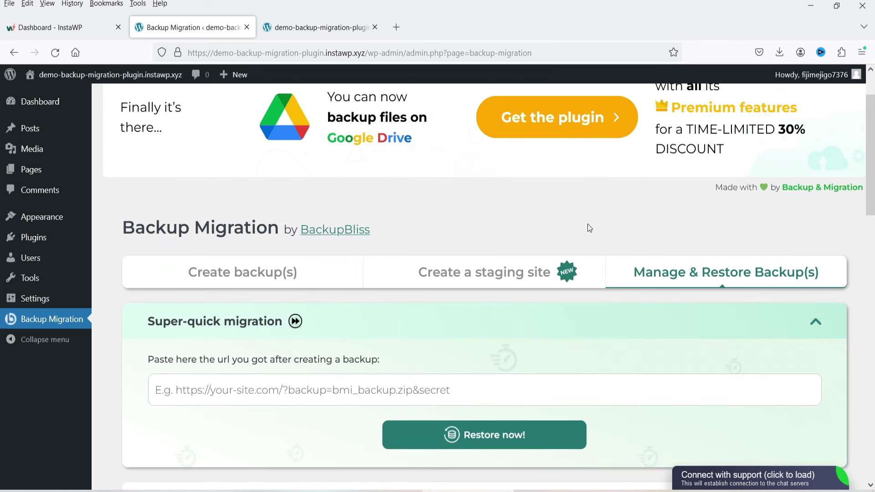
{"action": "scroll", "coordinate": [589, 228], "scroll_direction": "down", "scroll_amount": 4}
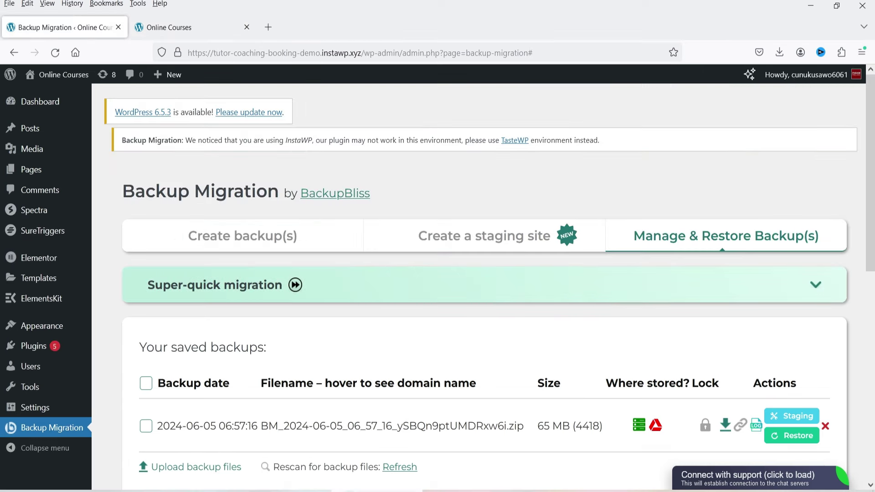
{"action": "scroll", "coordinate": [555, 314], "scroll_direction": "down", "scroll_amount": 4}
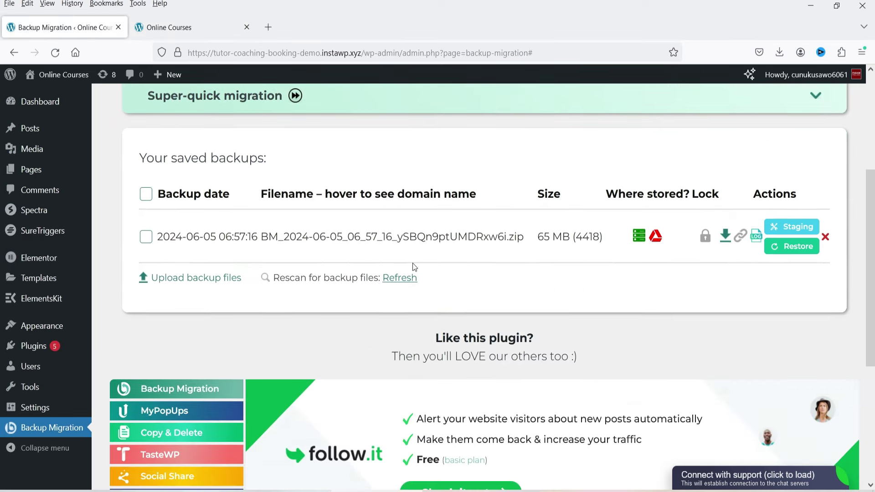
{"action": "scroll", "coordinate": [437, 260], "scroll_direction": "down", "scroll_amount": 5}
{"action": "scroll", "coordinate": [413, 260], "scroll_direction": "up", "scroll_amount": 4}
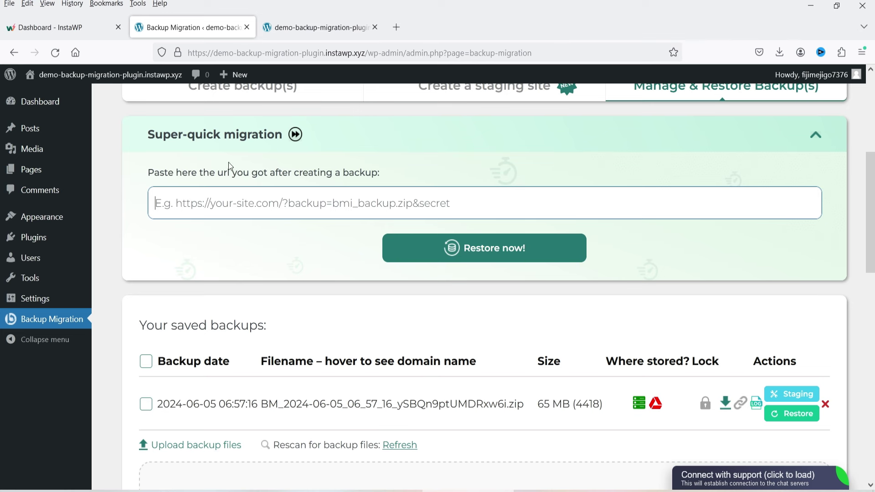
{"action": "scroll", "coordinate": [238, 223], "scroll_direction": "down", "scroll_amount": 1}
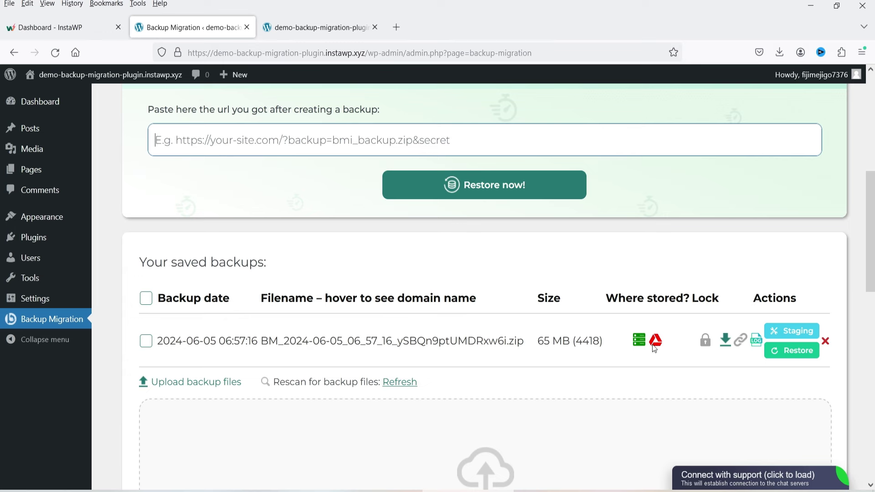
Step: Restore the uploaded 65 MB backup, confirming 'Yes, I understand' before starting
{"action": "left_click", "coordinate": [791, 355]}
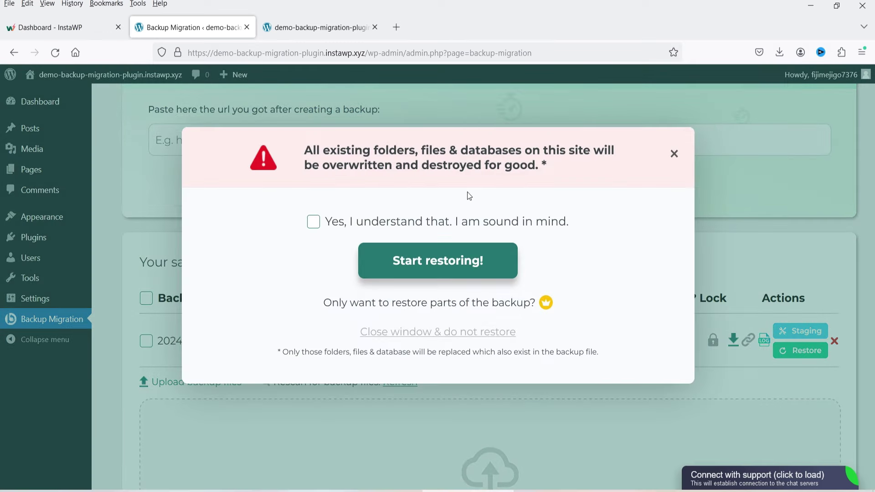
{"action": "left_click", "coordinate": [314, 223]}
{"action": "left_click", "coordinate": [458, 269]}
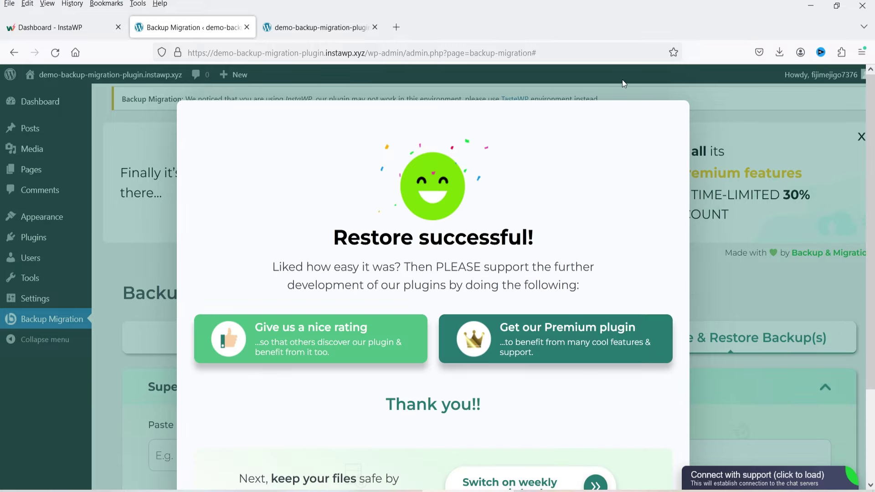
Step: Close the restore message without automatic backups, then run the WordPress database update and continue
{"action": "scroll", "coordinate": [573, 199], "scroll_direction": "down", "scroll_amount": 3}
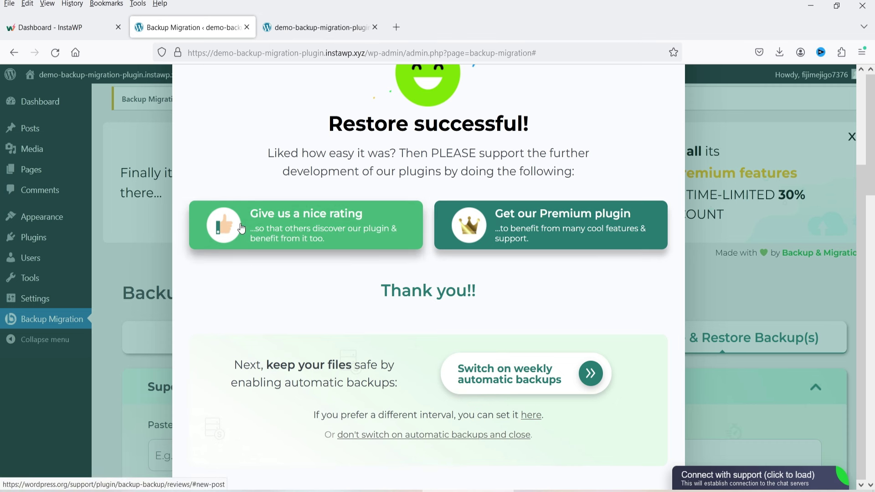
{"action": "scroll", "coordinate": [513, 285], "scroll_direction": "down", "scroll_amount": 3}
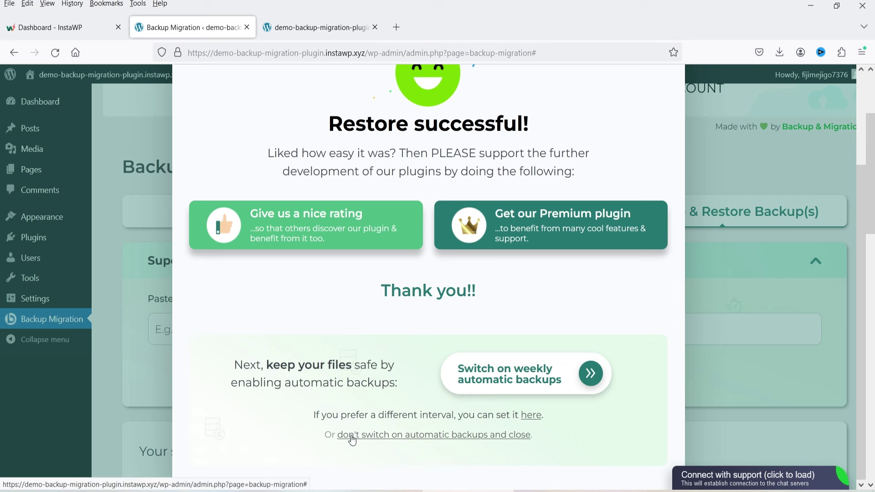
{"action": "left_click", "coordinate": [460, 434]}
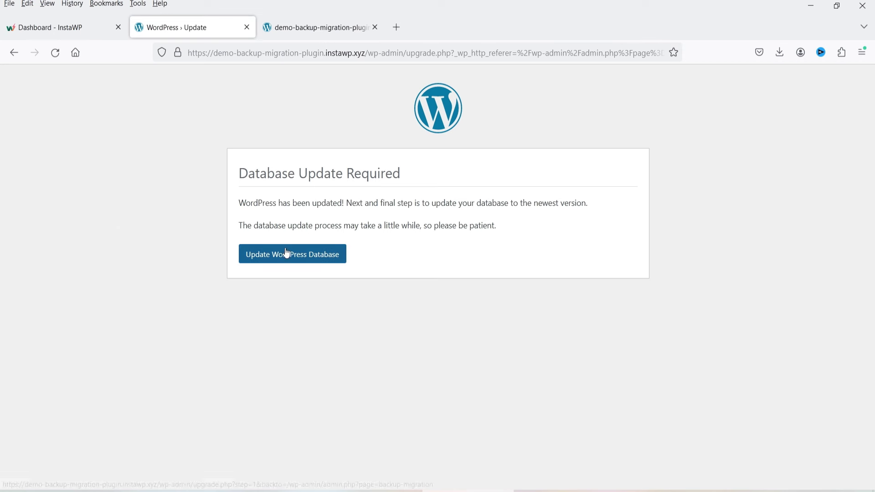
{"action": "left_click", "coordinate": [286, 253]}
{"action": "left_click", "coordinate": [267, 237]}
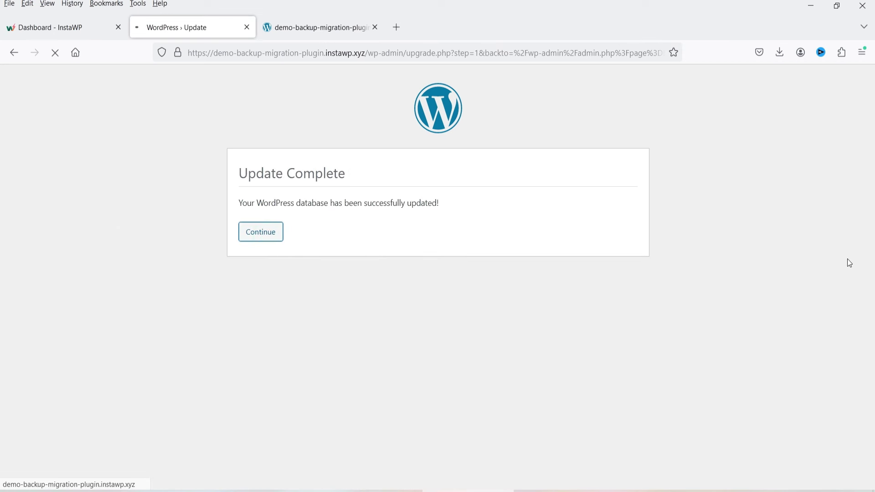
Step: Close the autofill suggestions on the Online Courses login page and glance at the original site's tab
{"action": "left_click", "coordinate": [711, 201]}
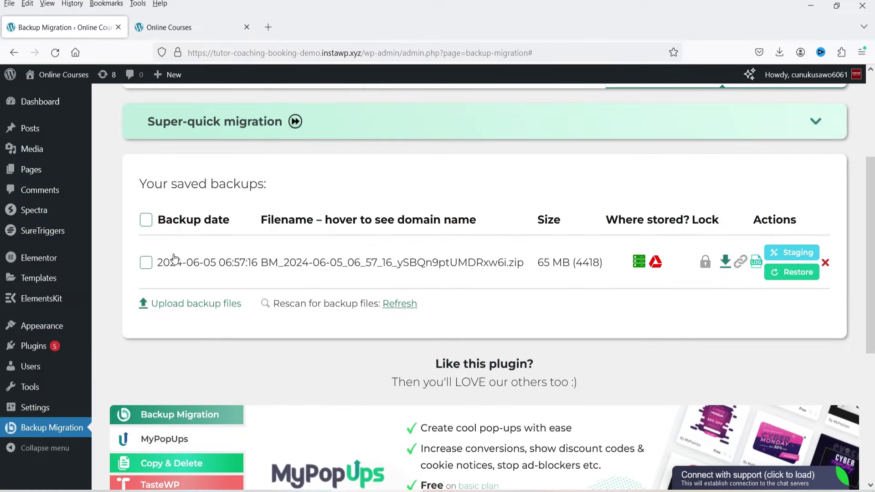
{"action": "left_click", "coordinate": [192, 27]}
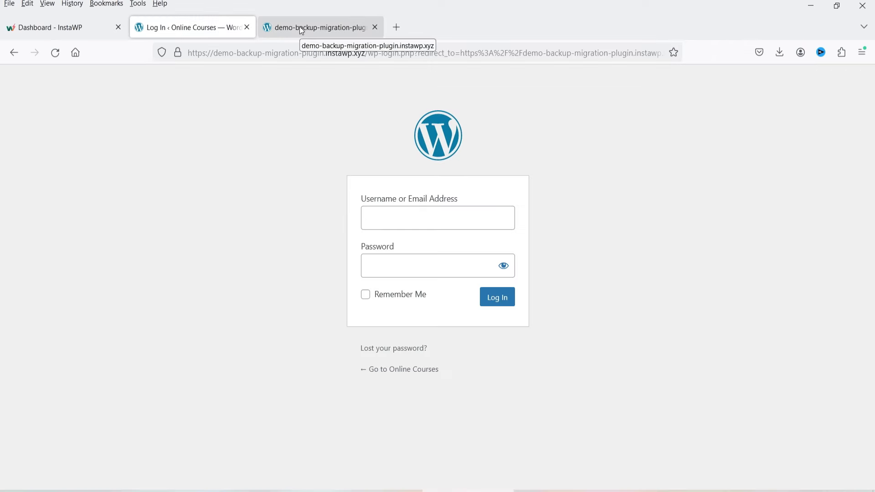
Step: Reload the target site's homepage and scroll through the restored 'Online school that really teaches' design
{"action": "left_click", "coordinate": [300, 27]}
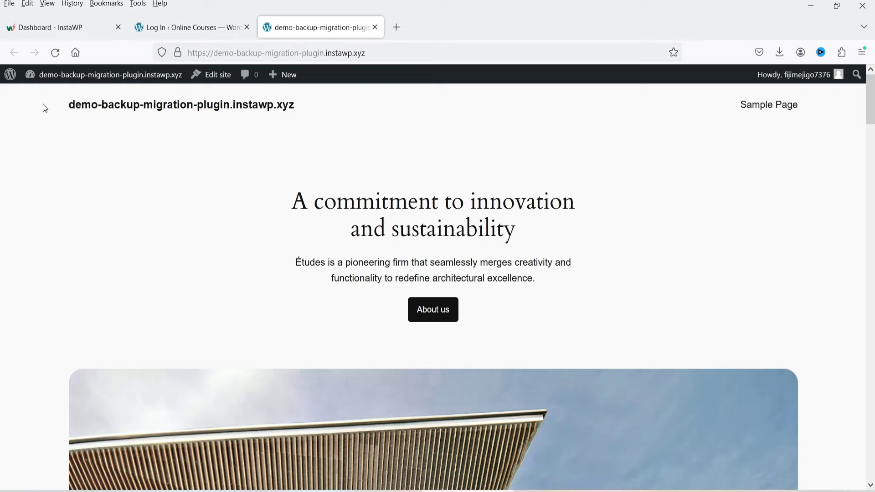
{"action": "left_click", "coordinate": [54, 55]}
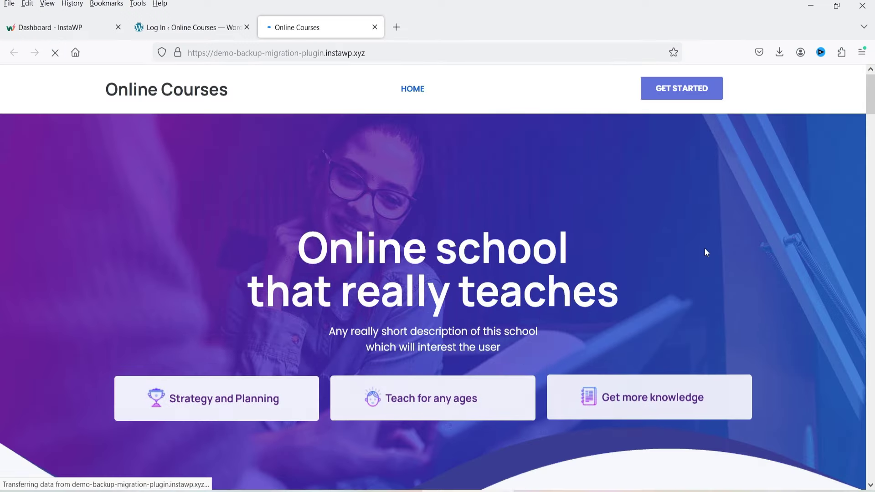
{"action": "scroll", "coordinate": [707, 246], "scroll_direction": "down", "scroll_amount": 10}
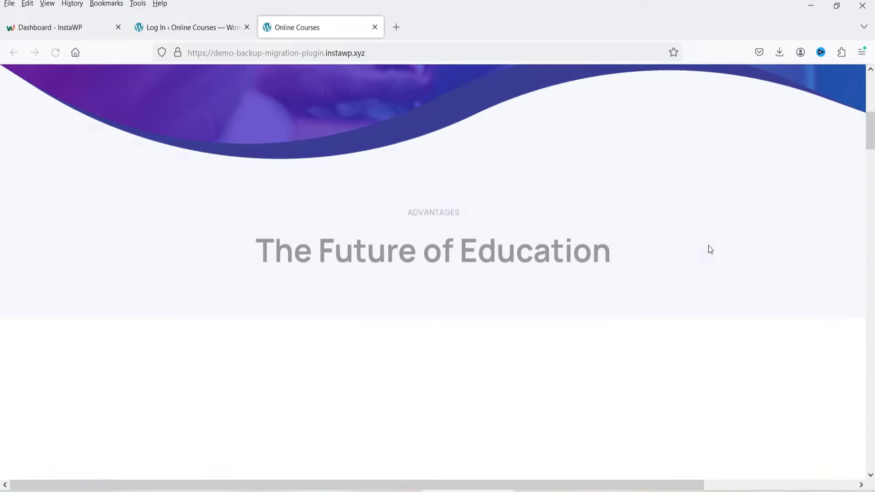
{"action": "scroll", "coordinate": [708, 246], "scroll_direction": "down", "scroll_amount": 15}
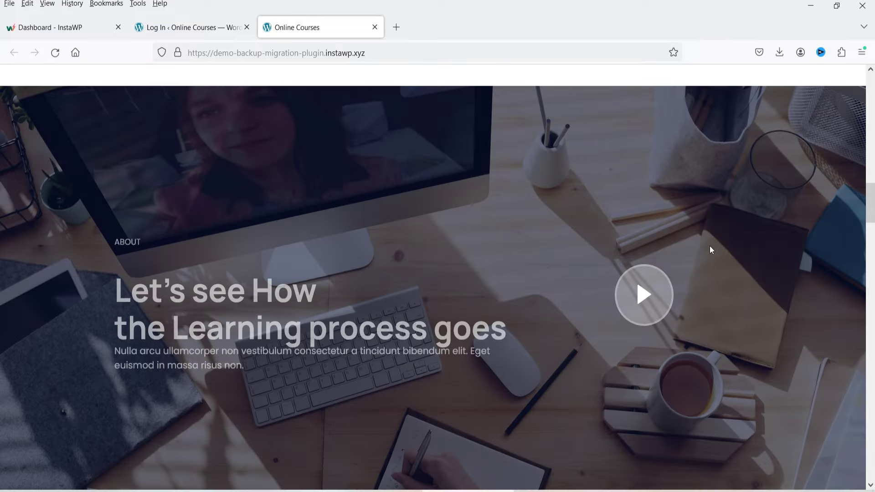
{"action": "scroll", "coordinate": [711, 249], "scroll_direction": "down", "scroll_amount": 20}
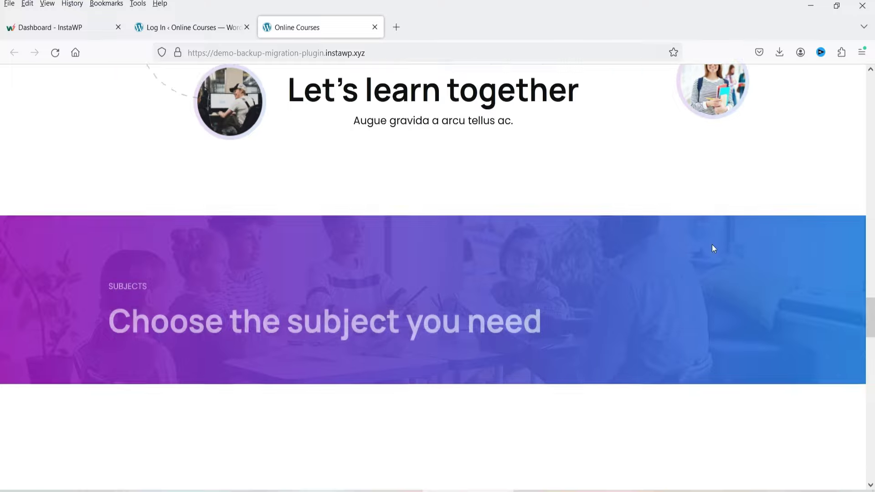
{"action": "scroll", "coordinate": [713, 248], "scroll_direction": "down", "scroll_amount": 20}
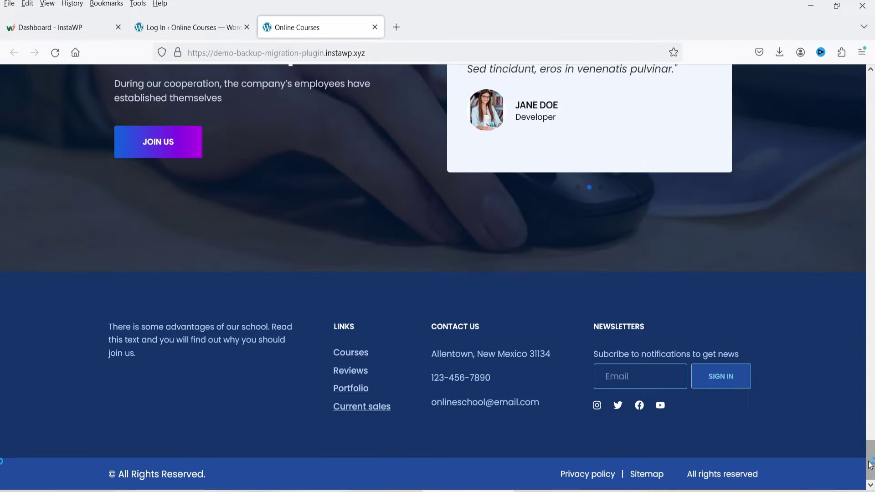
{"action": "left_click_drag", "start_coordinate": [870, 464], "coordinate": [870, 68]}
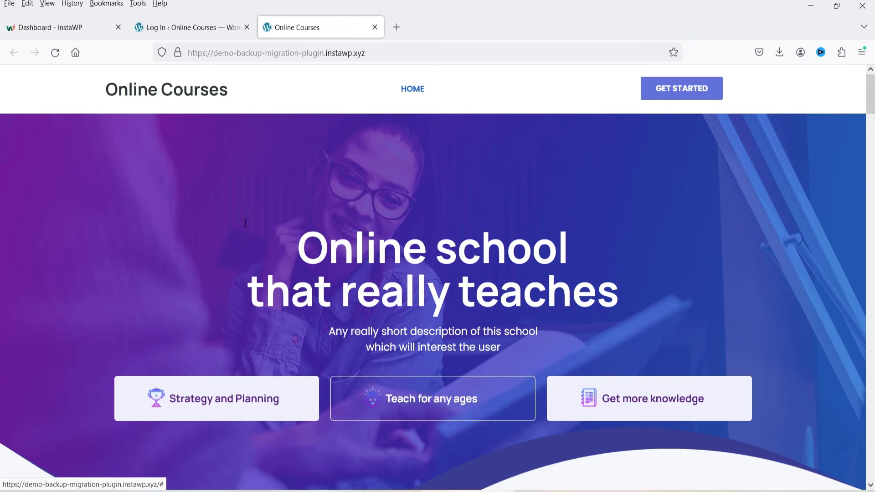
{"action": "scroll", "coordinate": [495, 242], "scroll_direction": "down", "scroll_amount": 8}
{"action": "scroll", "coordinate": [495, 241], "scroll_direction": "down", "scroll_amount": 5}
{"action": "scroll", "coordinate": [279, 165], "scroll_direction": "up", "scroll_amount": 10}
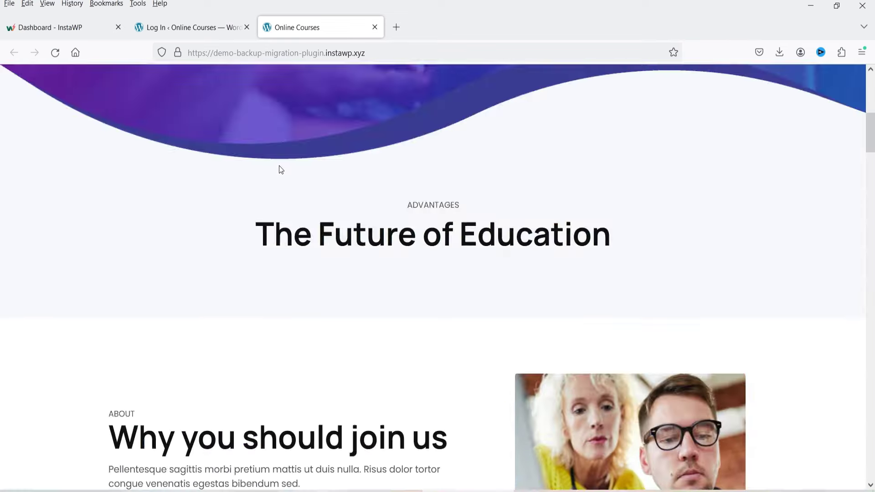